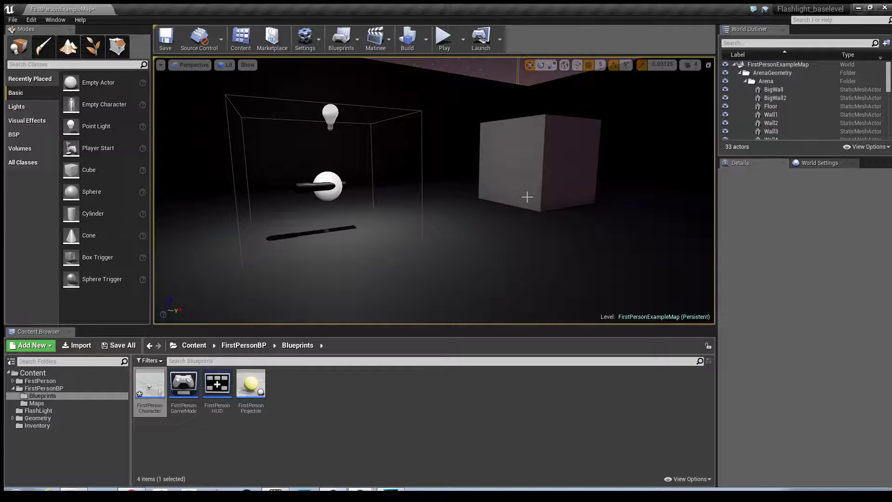
# - Play-test the level and walk the character through the flashlight pickup and the green battery box to collect both
pyautogui.moveTo(527, 197); pyautogui.dragTo(600, 197, button='right')
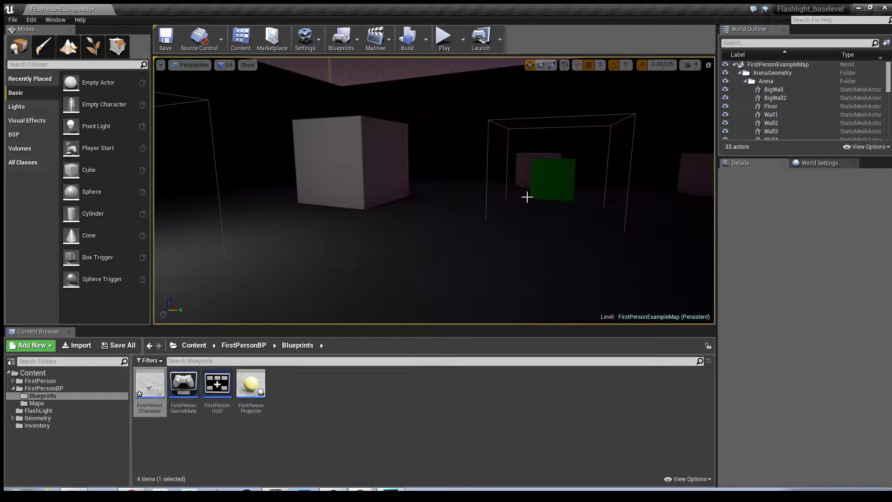
pyautogui.click(445, 48)
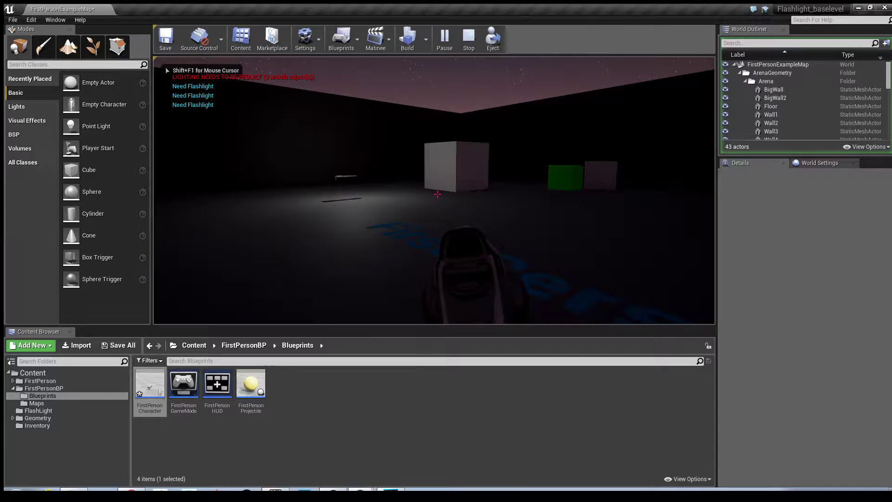
pyautogui.press('w')
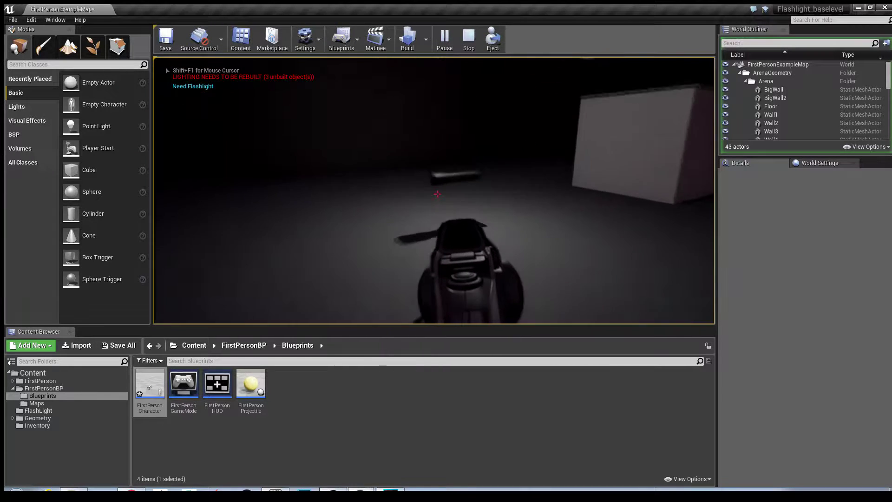
pyautogui.press('w')
pyautogui.press('f')
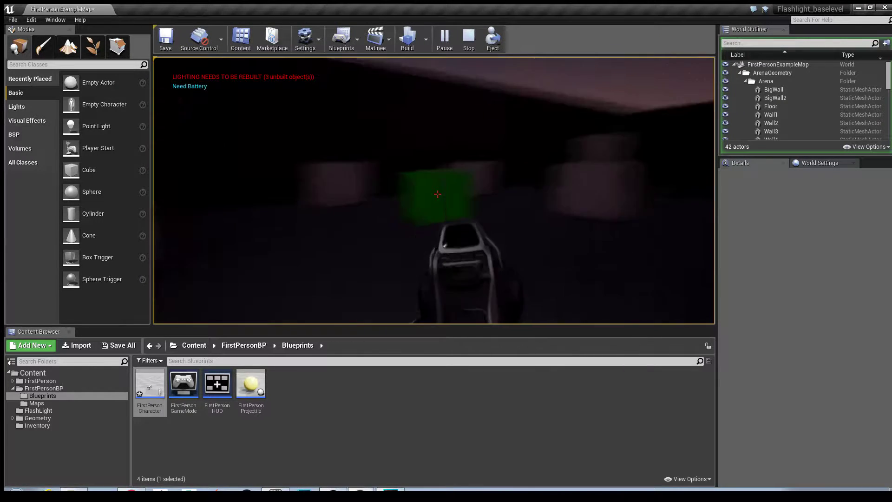
pyautogui.press('w')
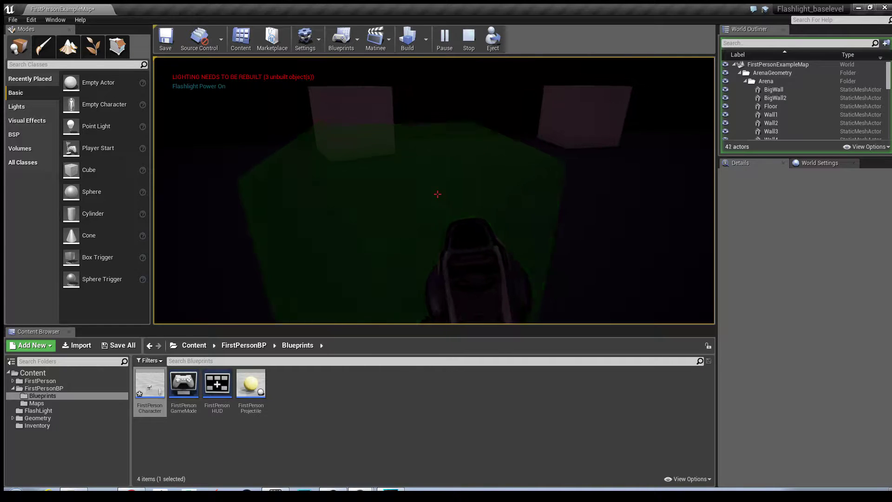
pyautogui.press('s')
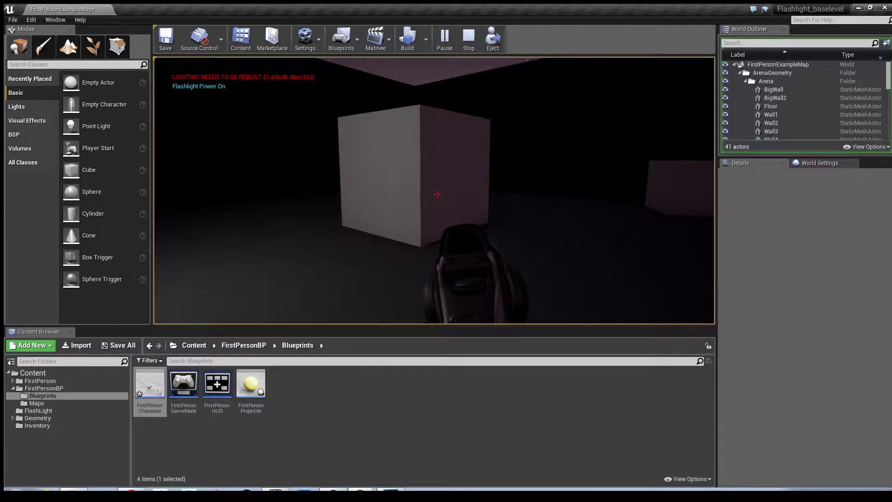
# - Test switching the collected flashlight on and off while walking around the boxes in the running level
pyautogui.press('f')
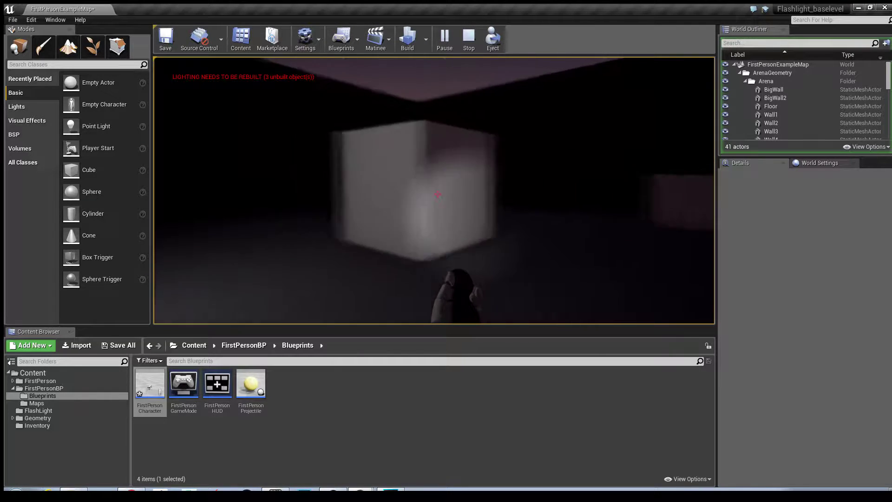
pyautogui.press('w')
pyautogui.press('f')
pyautogui.press('w')
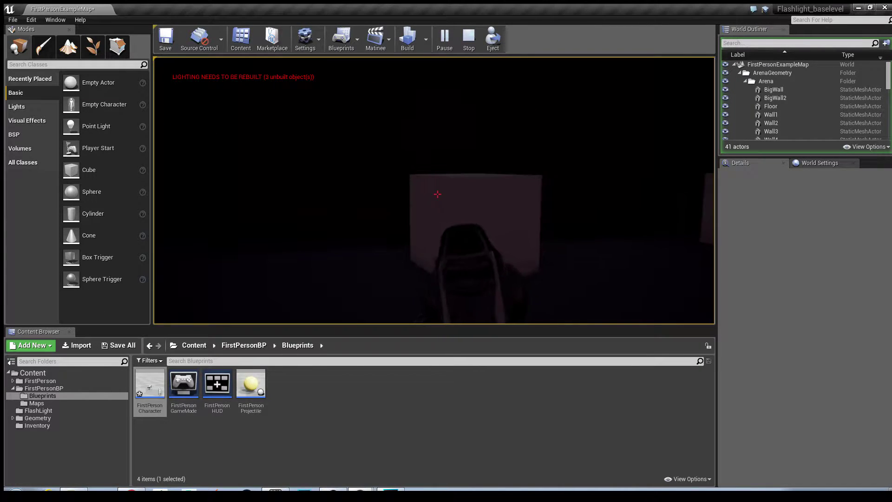
pyautogui.press('s')
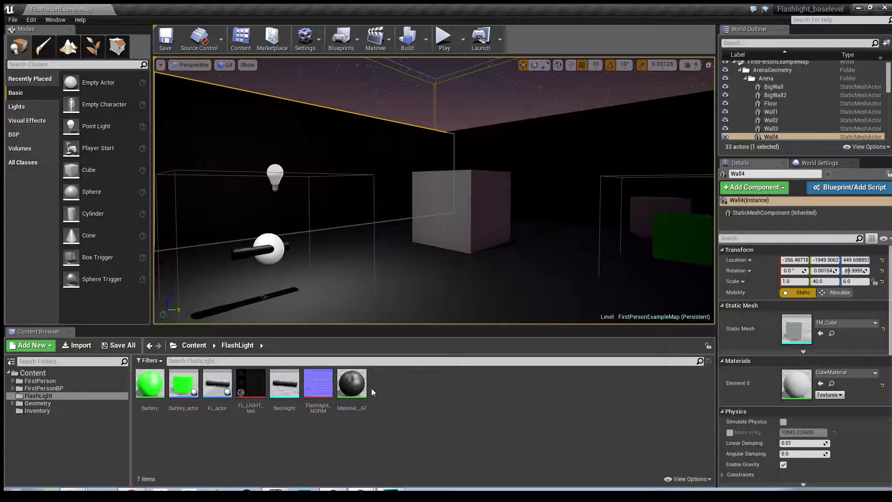
# - Import new_flashlight.FBX from the Desktop into the FlashLight folder as a skeletal mesh and check the imported physics asset and skeleton
pyautogui.click(77, 345)
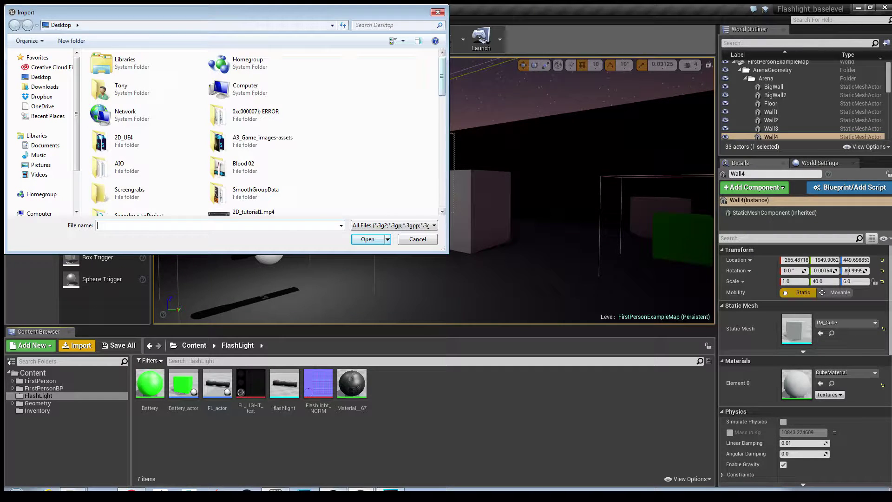
pyautogui.scroll(-10, 264, 132)
pyautogui.click(264, 125)
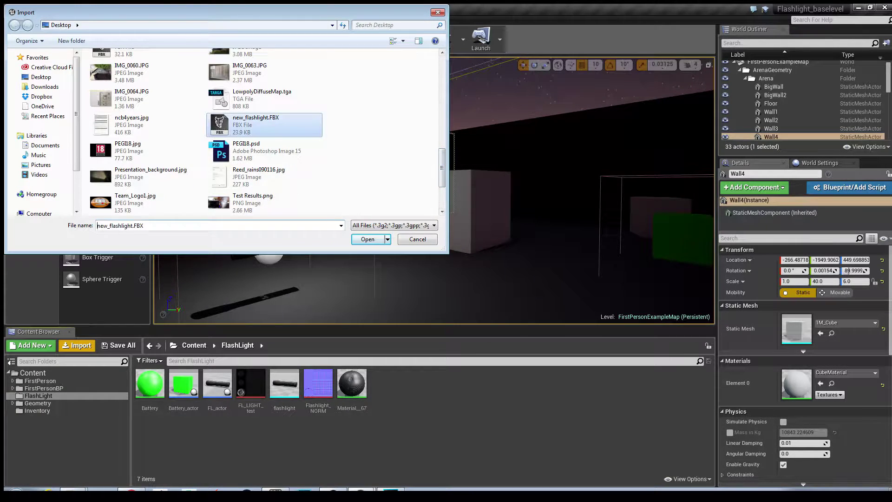
pyautogui.press('Return')
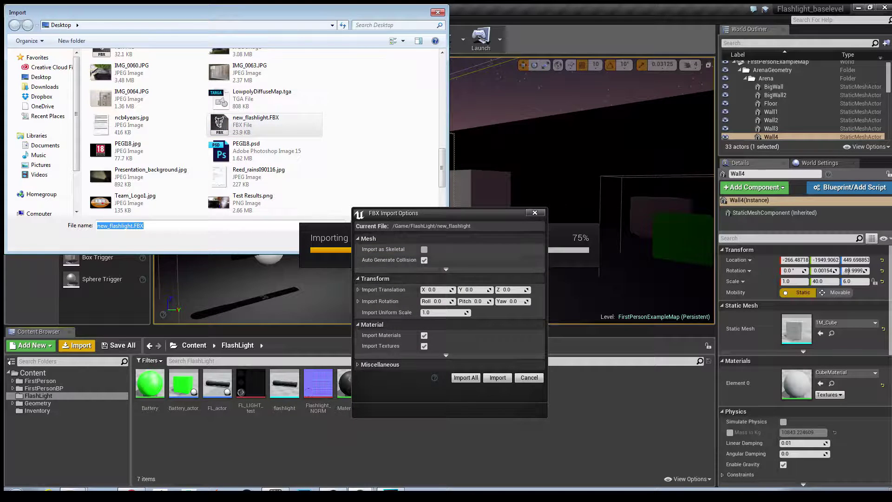
pyautogui.click(424, 249)
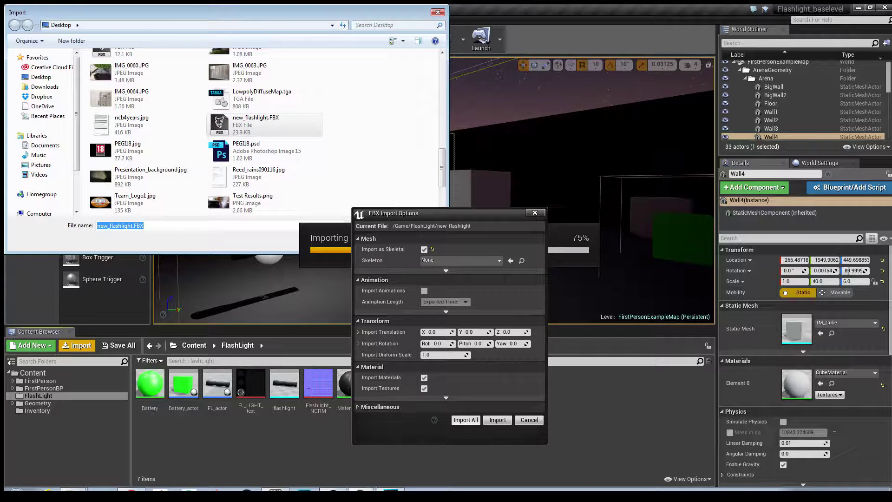
pyautogui.click(465, 419)
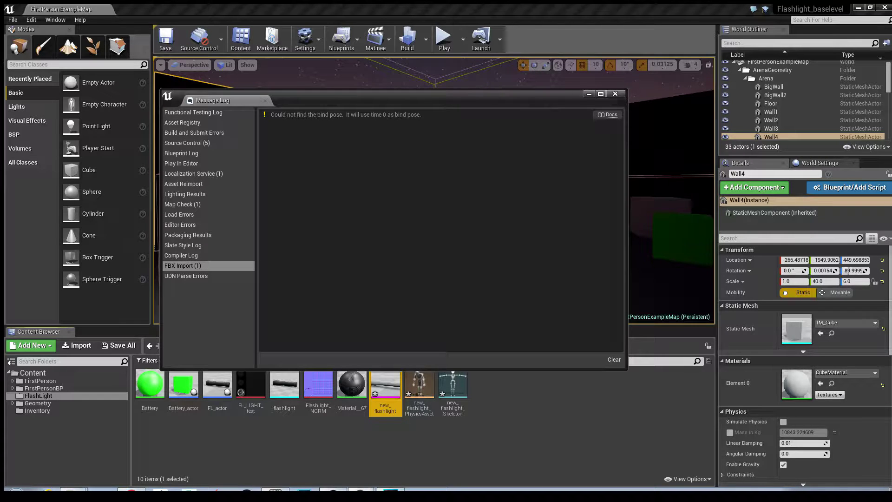
pyautogui.click(615, 93)
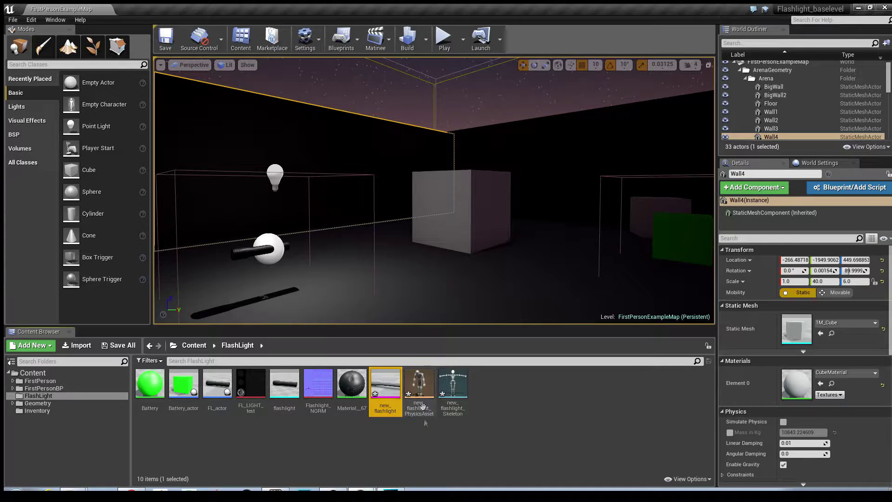
pyautogui.click(419, 390)
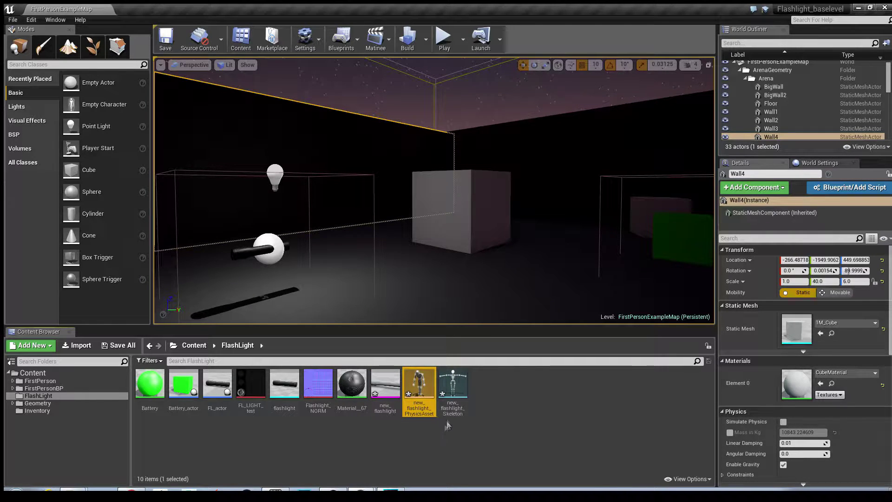
pyautogui.click(451, 402)
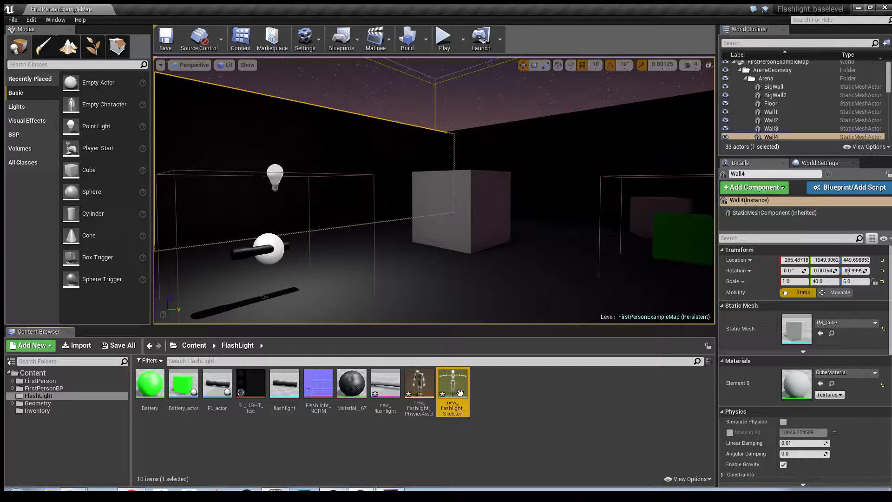
# - Create a material named new_FL in the FlashLight folder
pyautogui.rightClick(496, 387)
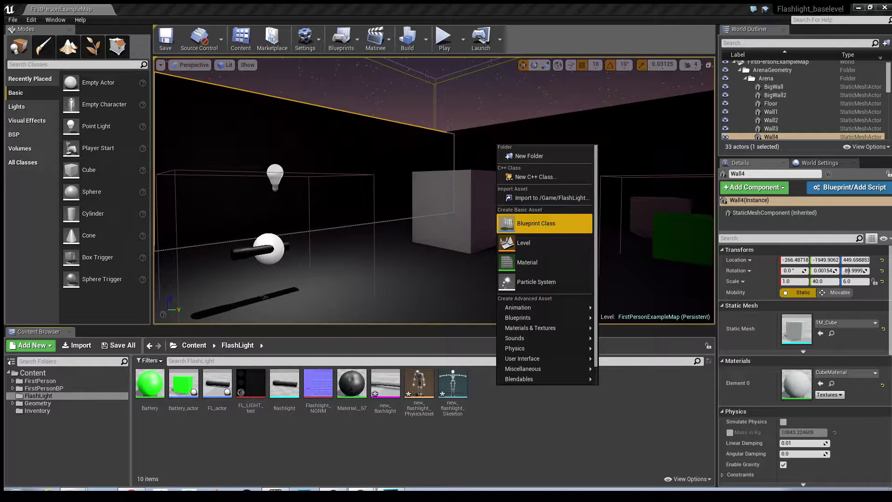
pyautogui.click(534, 261)
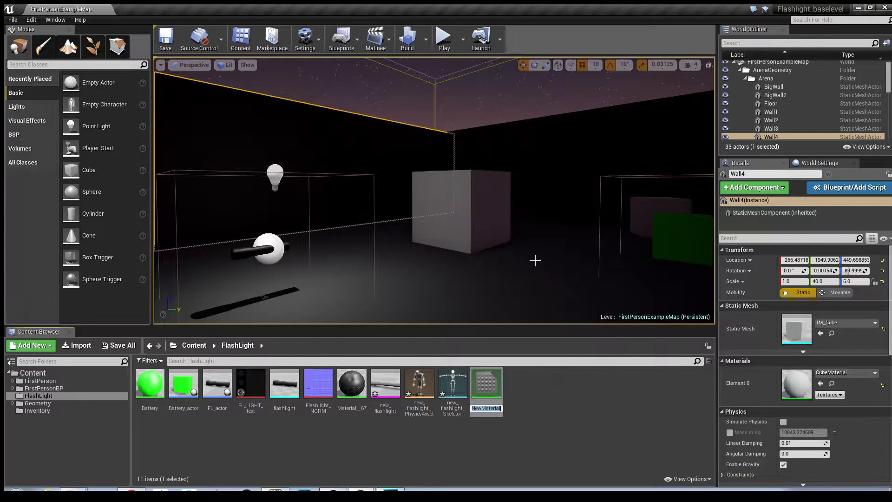
pyautogui.press('BackSpace')
pyautogui.write('new_FL')
pyautogui.press('Return')
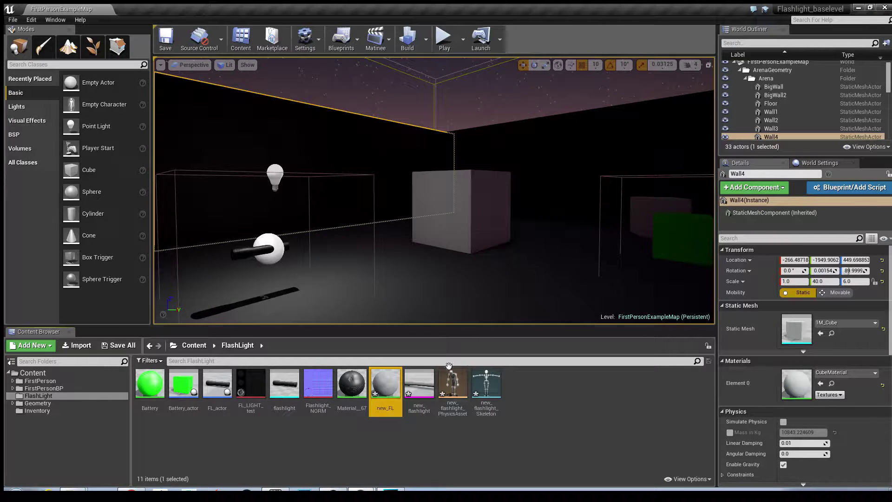
# - Connect a black three-component constant to the Base Color of the new_FL material, and apply and save the material
pyautogui.doubleClick(386, 392)
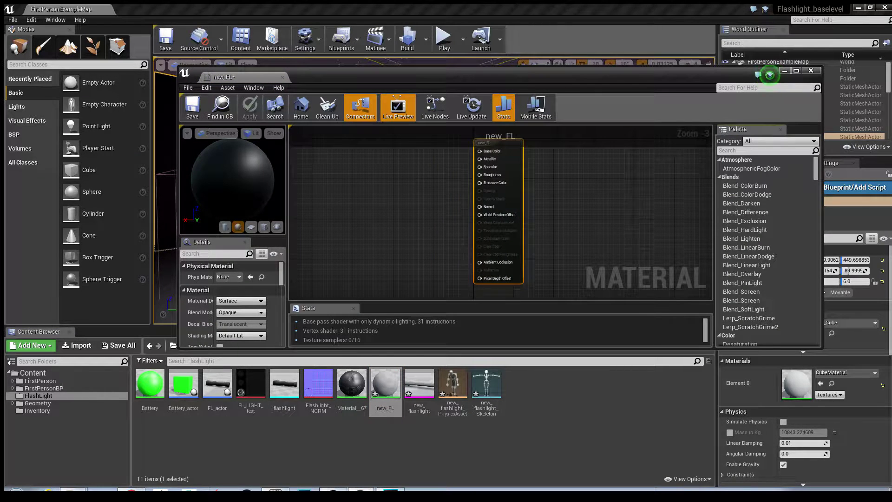
pyautogui.press('3')
pyautogui.click(379, 191)
pyautogui.moveTo(395, 196); pyautogui.dragTo(383, 155)
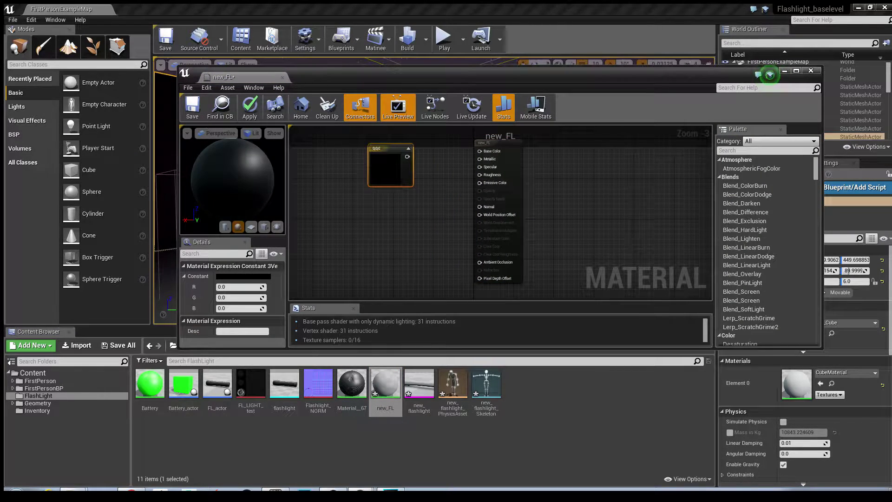
pyautogui.moveTo(407, 161); pyautogui.dragTo(403, 213, button='right')
pyautogui.moveTo(402, 213); pyautogui.dragTo(475, 208)
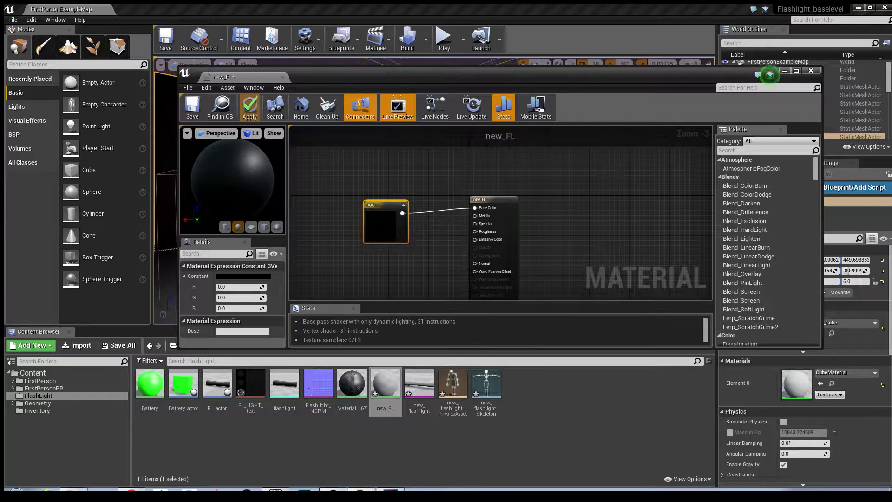
pyautogui.click(250, 107)
pyautogui.click(192, 107)
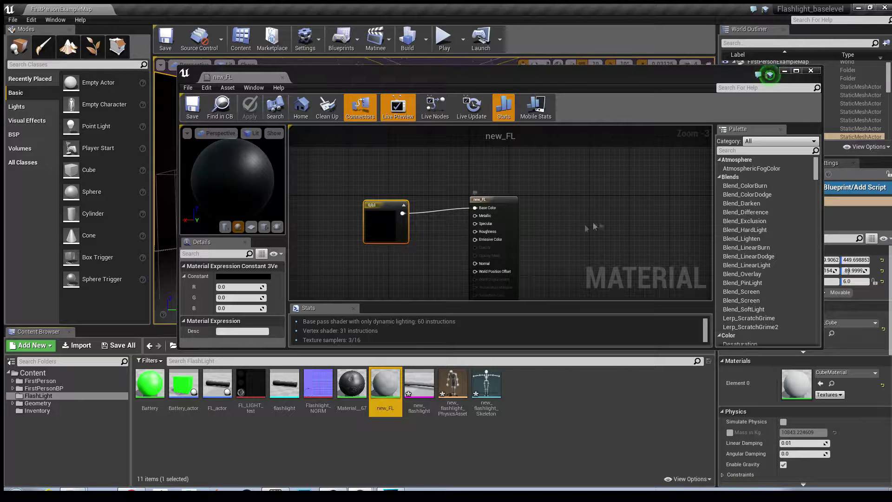
pyautogui.click(808, 73)
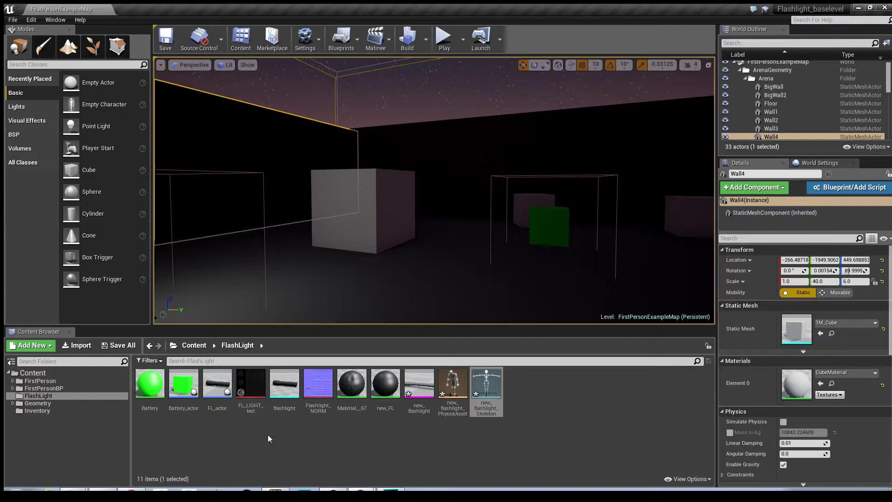
# - Open the FirstPersonCharacter blueprint from the FirstPersonBP Blueprints folder with its whole flashlight event graph in view
pyautogui.click(46, 389)
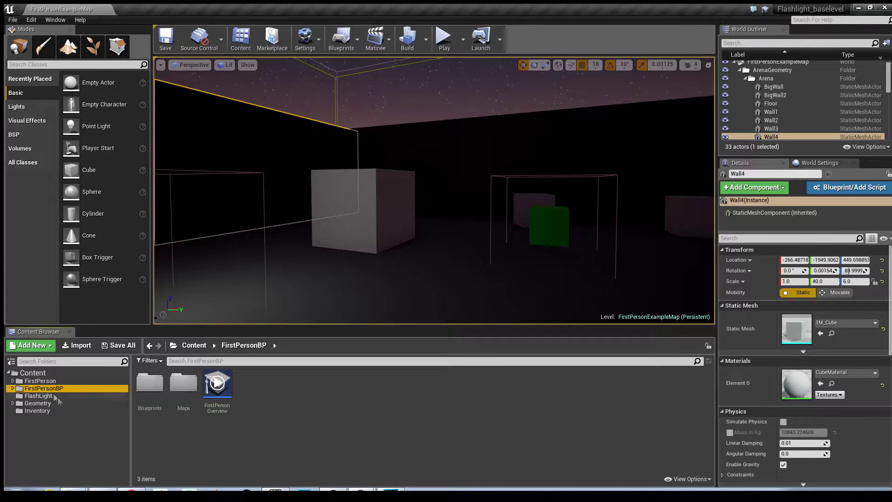
pyautogui.doubleClick(150, 383)
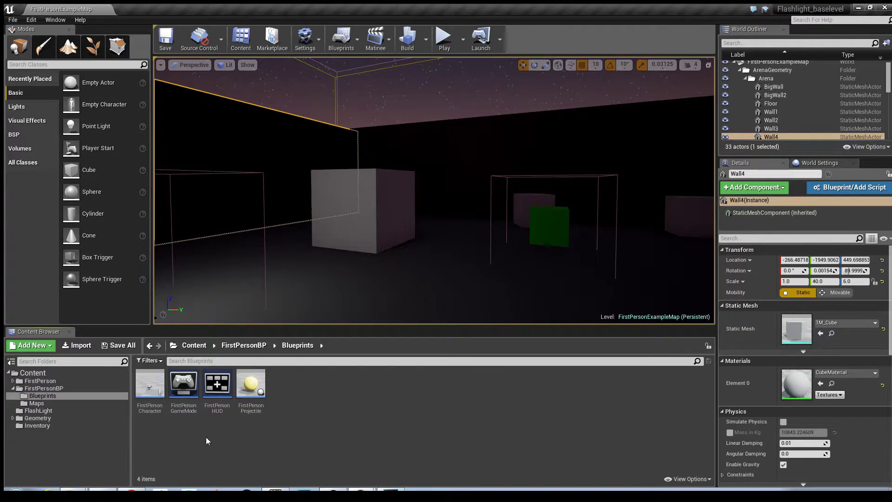
pyautogui.doubleClick(150, 383)
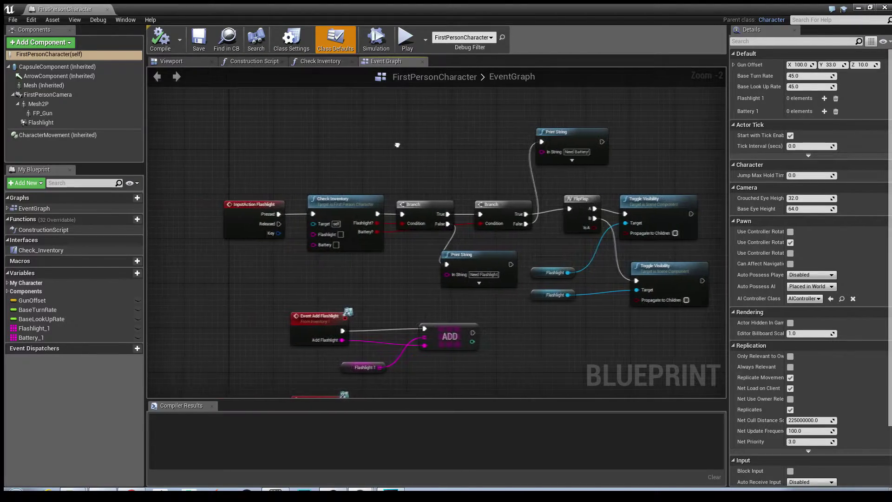
pyautogui.moveTo(397, 145); pyautogui.dragTo(355, 119, button='right')
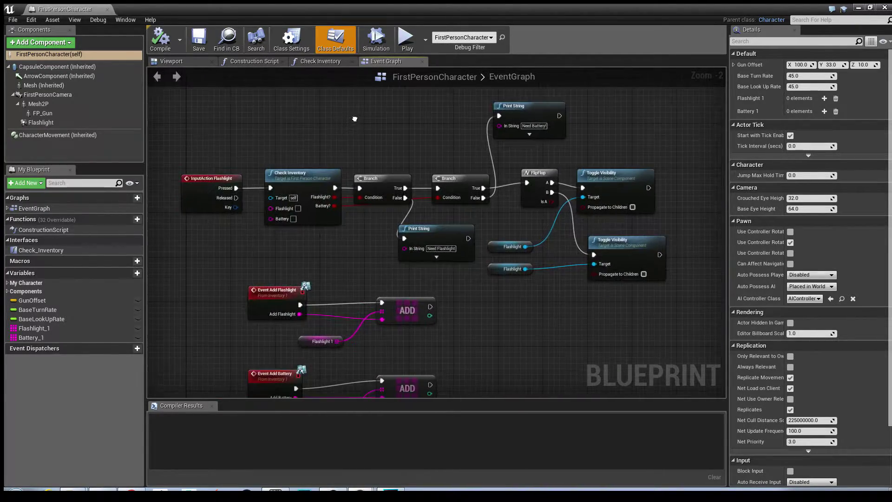
pyautogui.scroll(-2, 354, 119)
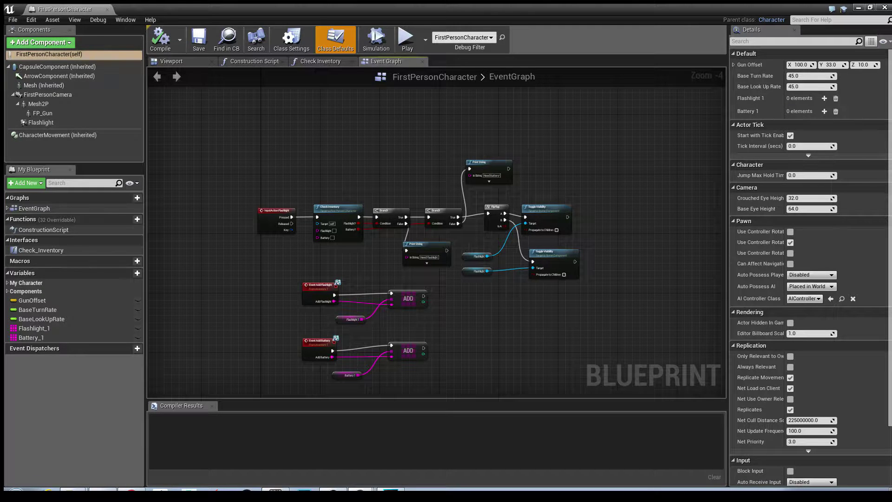
# - Add a Skeletal Mesh component named Flashlight_SM to the character and parent it to Mesh2P
pyautogui.click(41, 42)
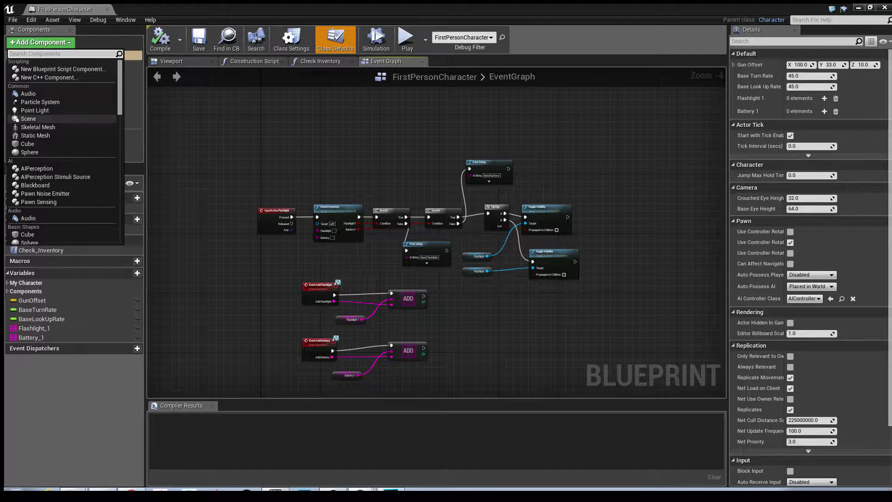
pyautogui.click(38, 127)
pyautogui.press('BackSpace')
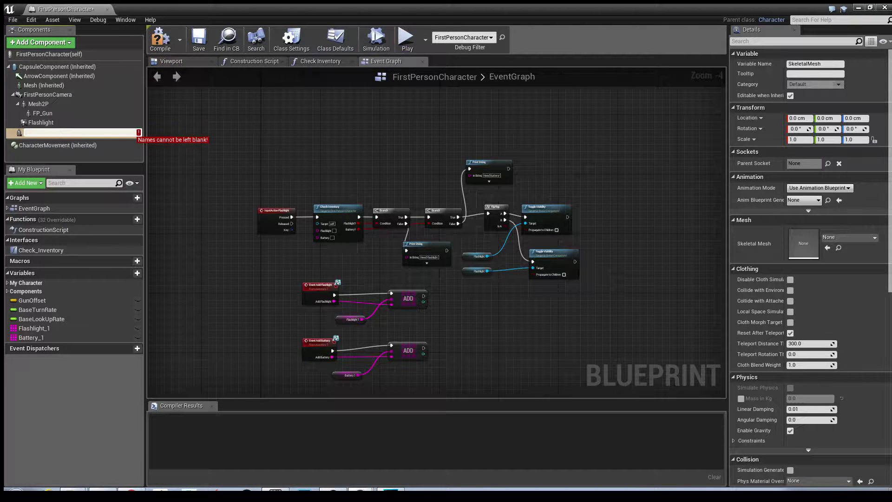
pyautogui.write('Flash')
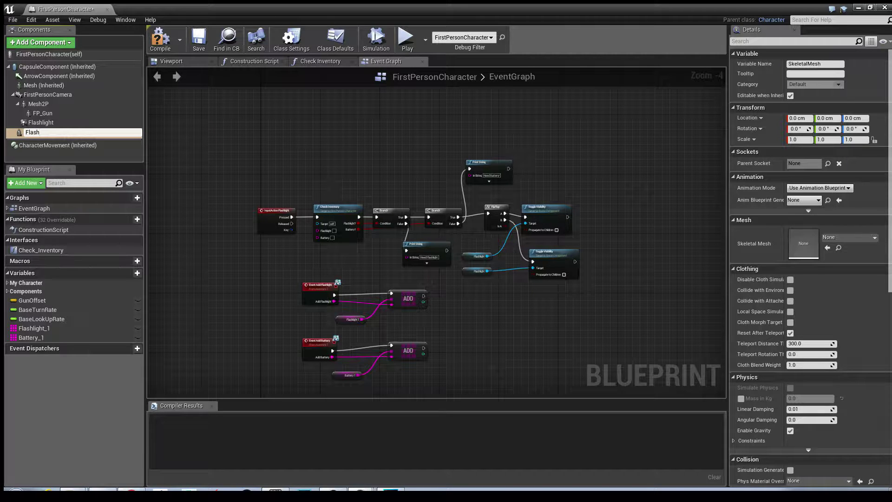
pyautogui.write('liogh')
pyautogui.press('BackSpace')
pyautogui.press('BackSpace')
pyautogui.write('ght_SM')
pyautogui.press('Return')
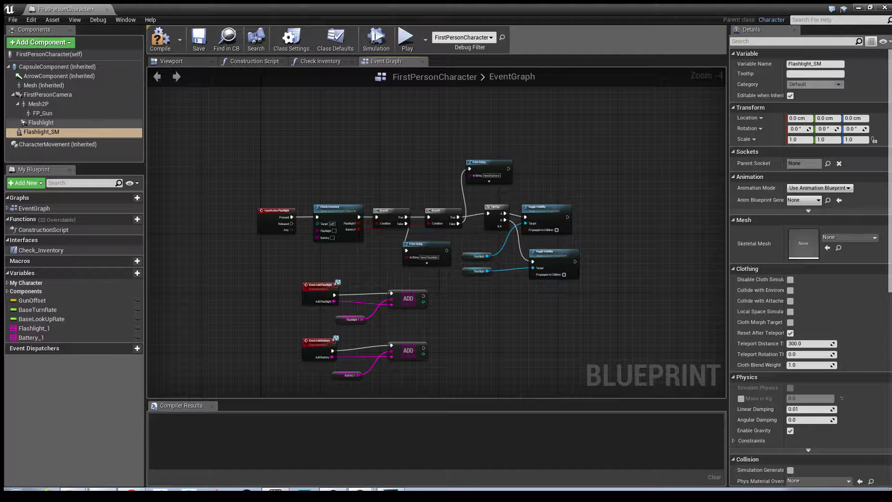
pyautogui.moveTo(42, 132); pyautogui.dragTo(38, 105)
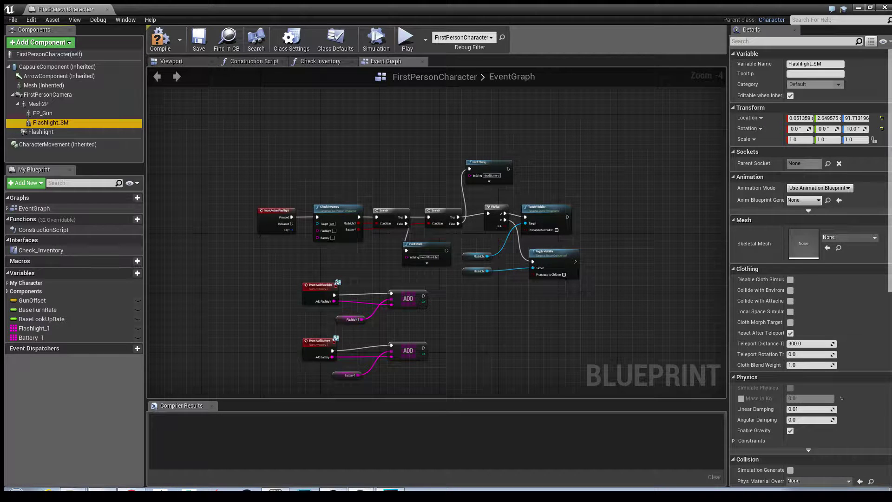
# - Assign the new_flashlight mesh from the FlashLight folder as the skeletal mesh of the Flashlight_SM component and compile the blueprint
pyautogui.press('F2')
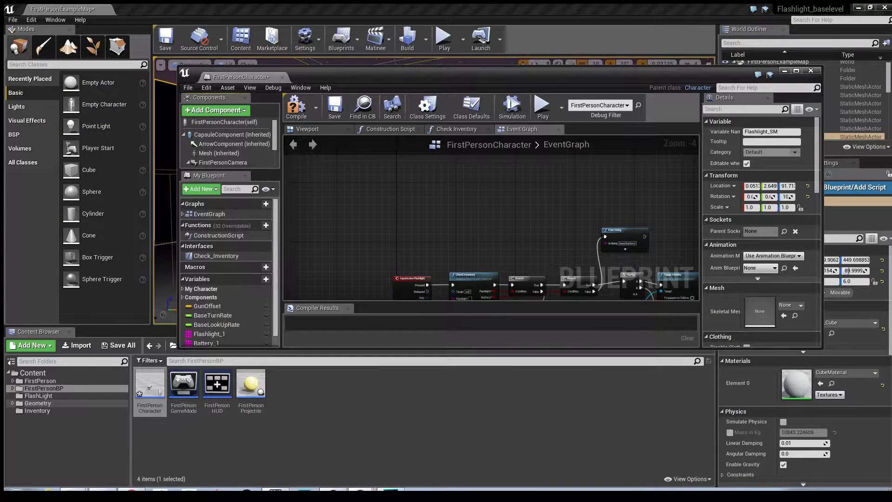
pyautogui.click(38, 396)
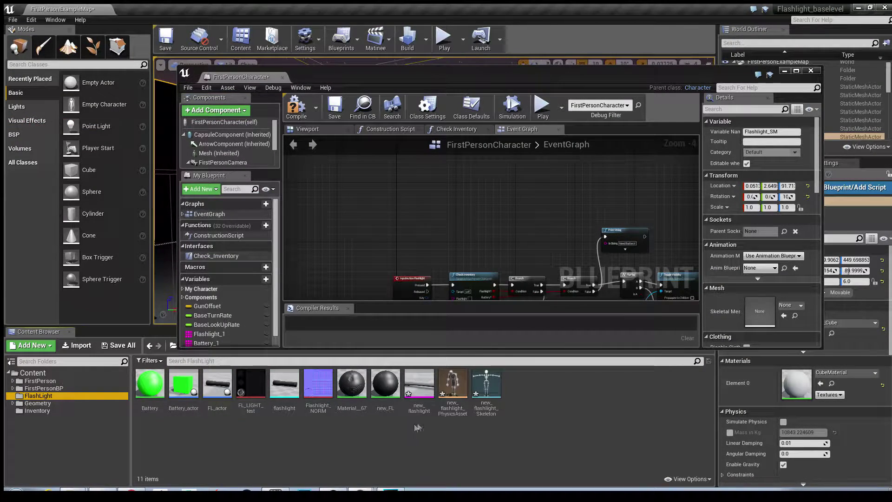
pyautogui.click(418, 387)
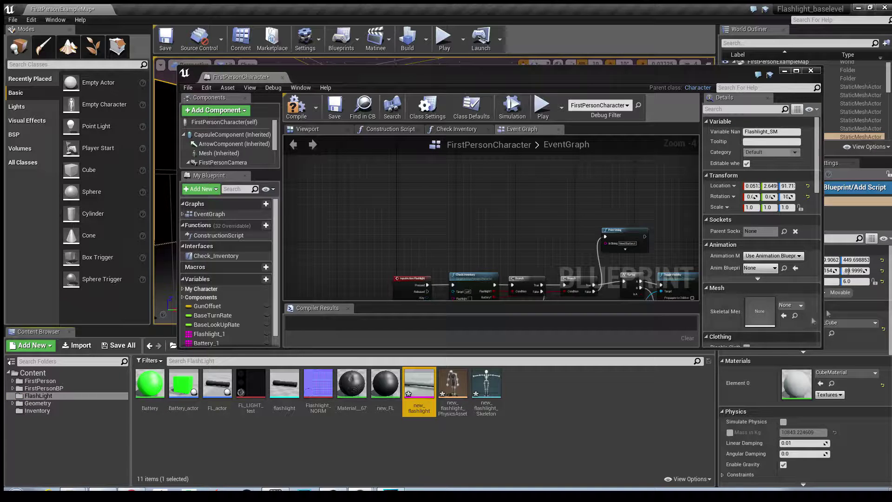
pyautogui.click(784, 316)
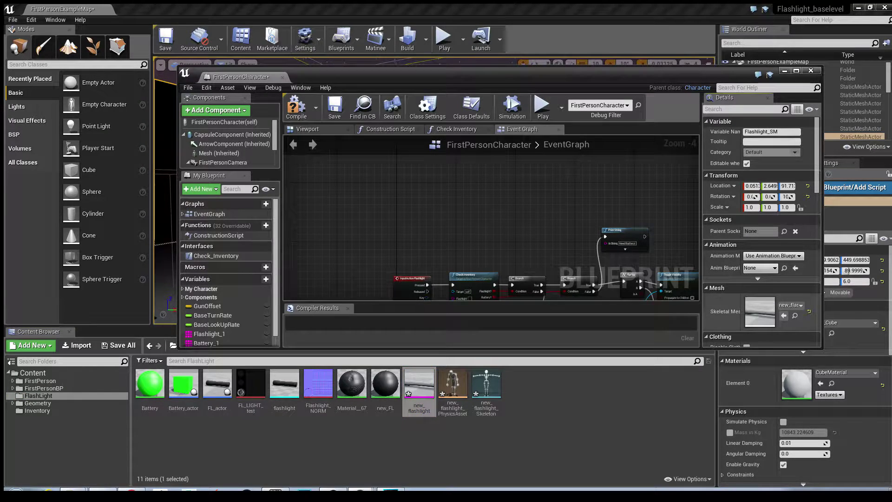
pyautogui.scroll(-3, 784, 316)
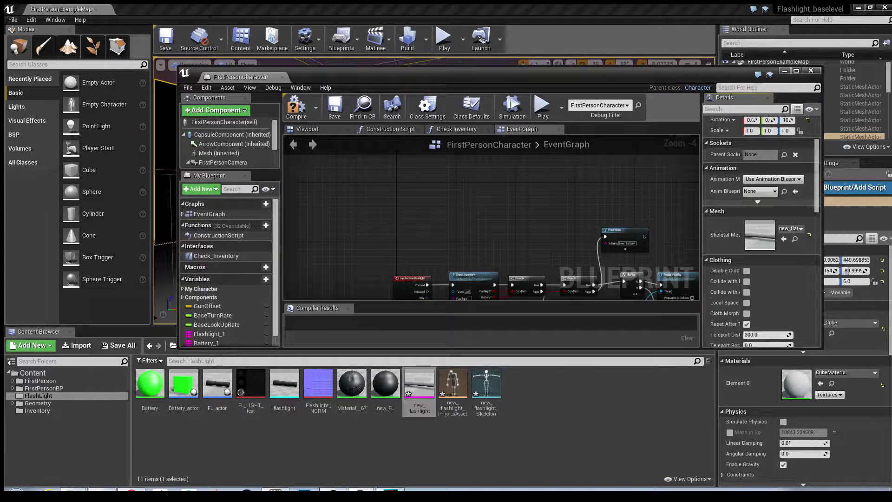
pyautogui.click(296, 108)
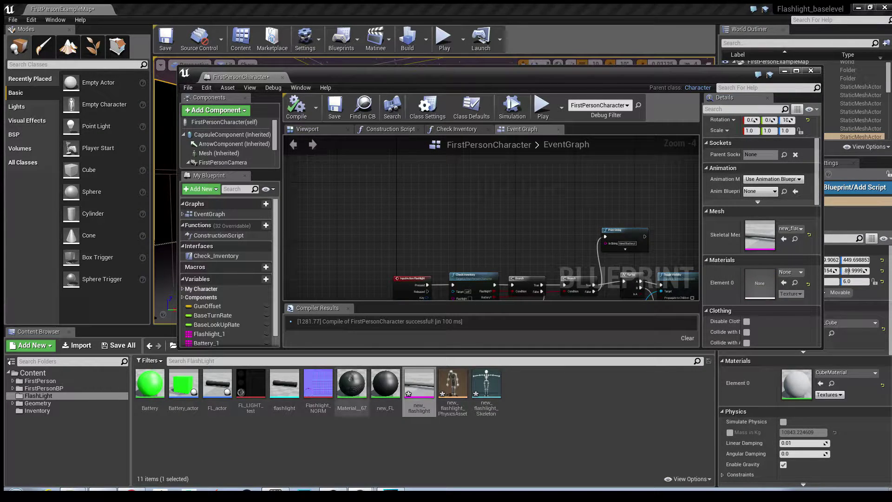
# - Set the Flashlight_SM component's Element 0 material to new_FL and recompile the blueprint
pyautogui.click(381, 391)
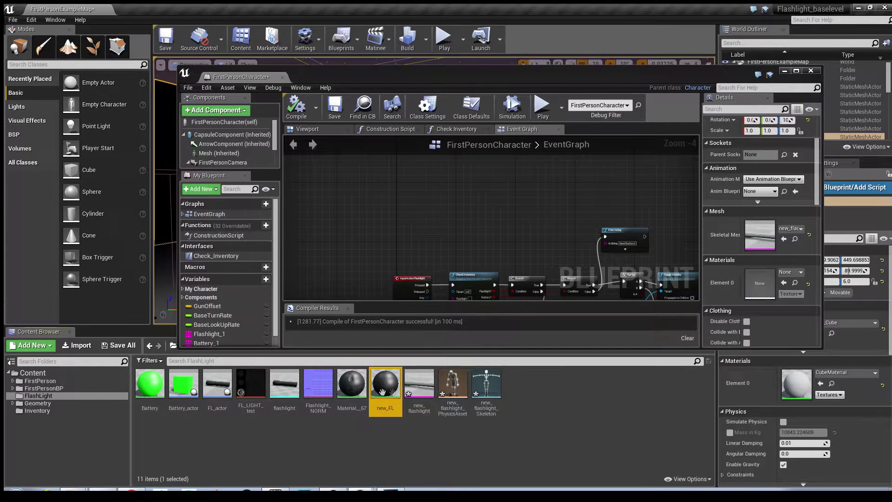
pyautogui.click(784, 282)
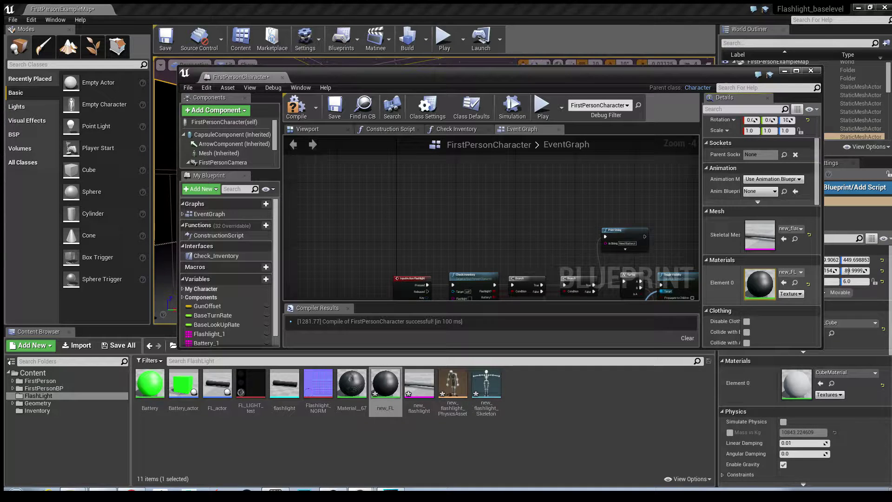
pyautogui.click(296, 107)
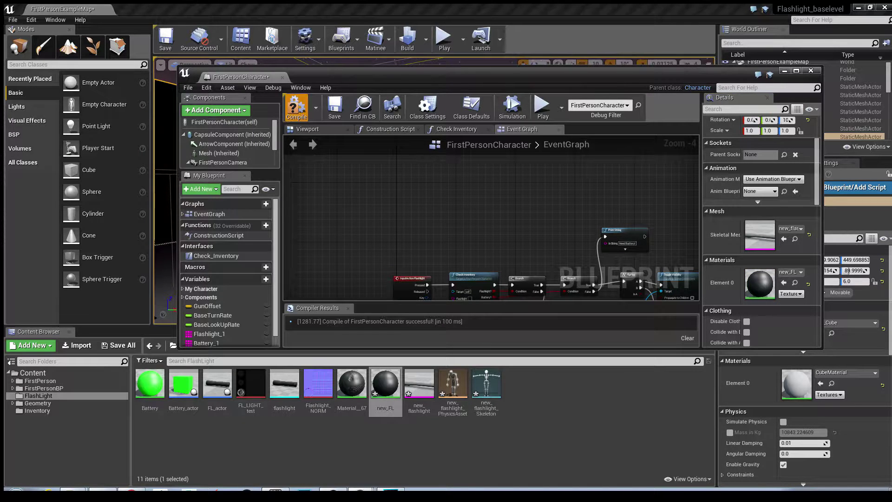
# - Open the character's Construction Script graph and maximize the blueprint editor window
pyautogui.scroll(-8, 431, 167)
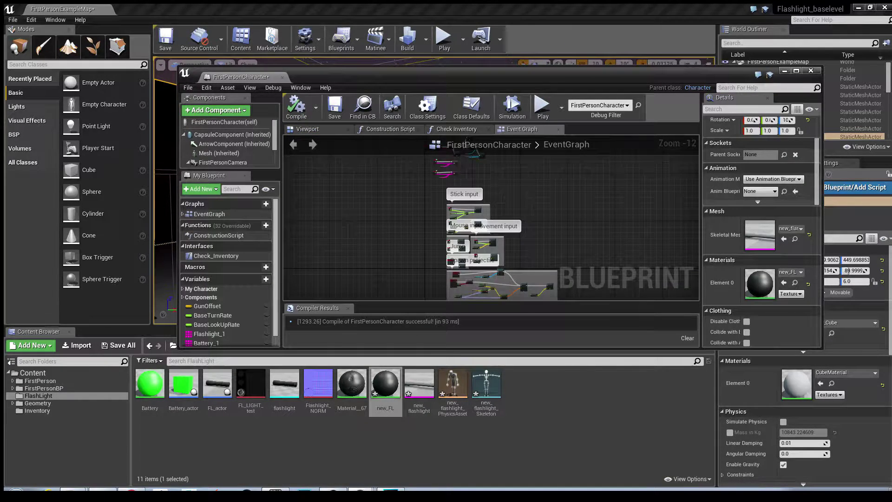
pyautogui.scroll(4, 453, 161)
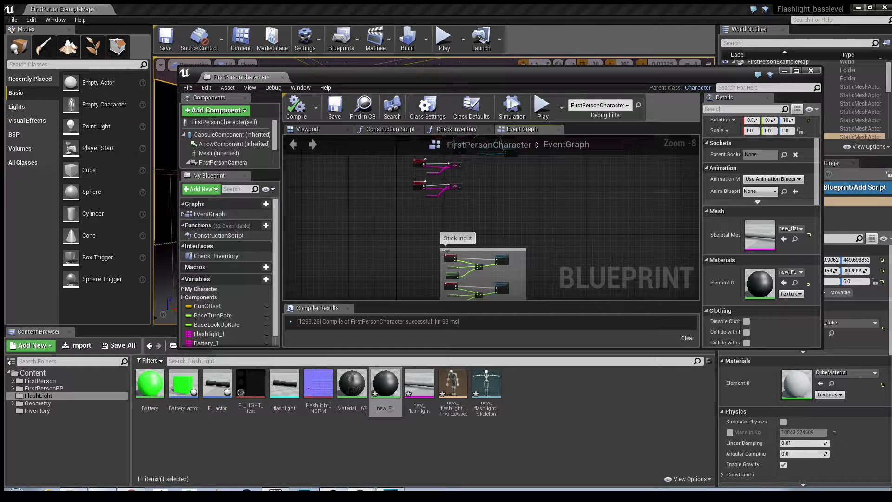
pyautogui.moveTo(506, 173); pyautogui.dragTo(479, 233, button='right')
pyautogui.scroll(1, 441, 197)
pyautogui.click(390, 129)
pyautogui.scroll(-2, 478, 232)
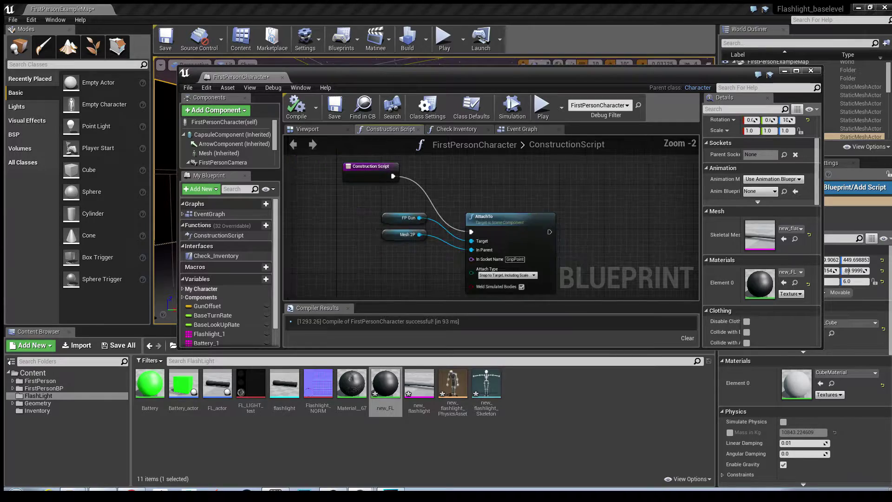
pyautogui.click(795, 70)
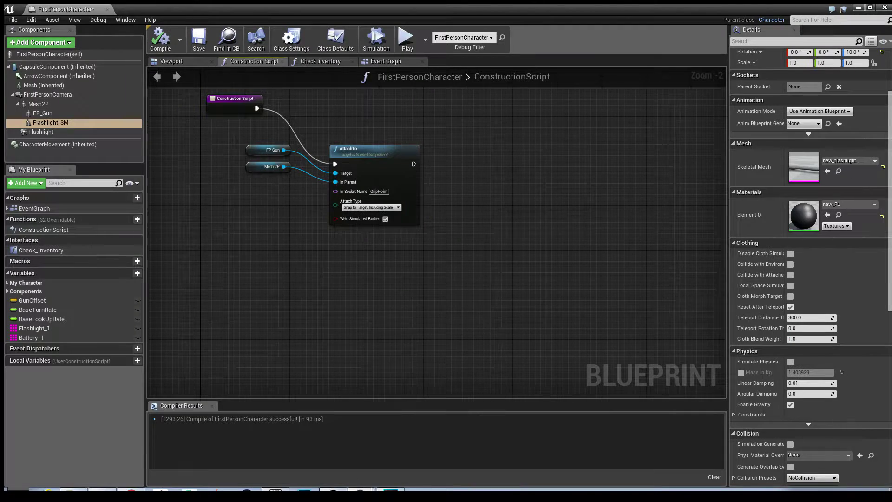
# - Duplicate the AttachTo node in the Construction Script and place the copy beside the original, on its output side
pyautogui.scroll(2, 436, 232)
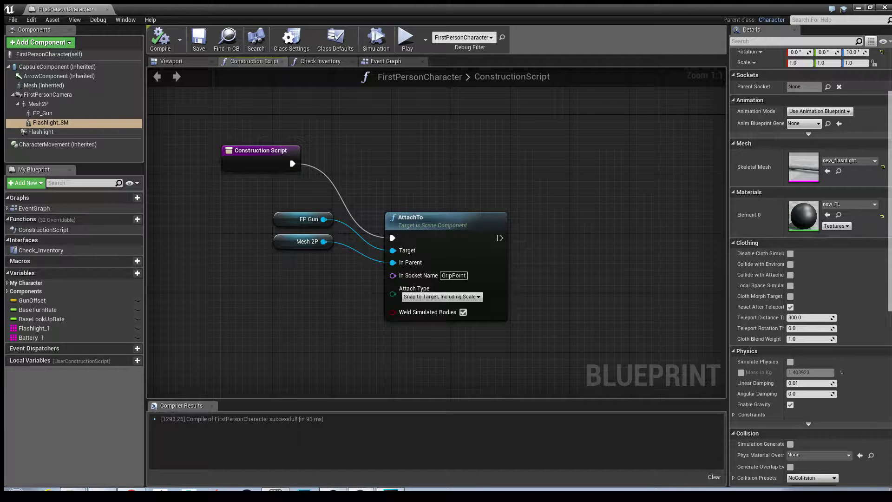
pyautogui.click(469, 224)
pyautogui.moveTo(473, 180); pyautogui.dragTo(408, 184, button='right')
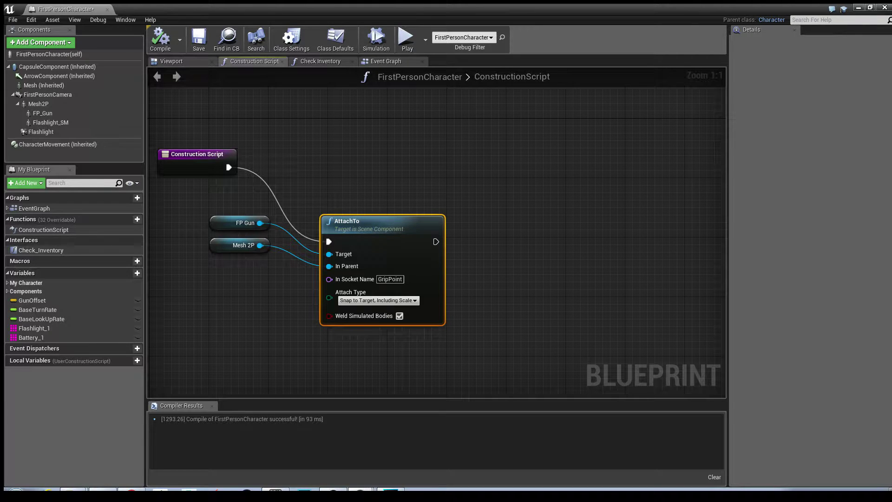
pyautogui.hotkey('ctrl', 'c')
pyautogui.hotkey('ctrl', 'v')
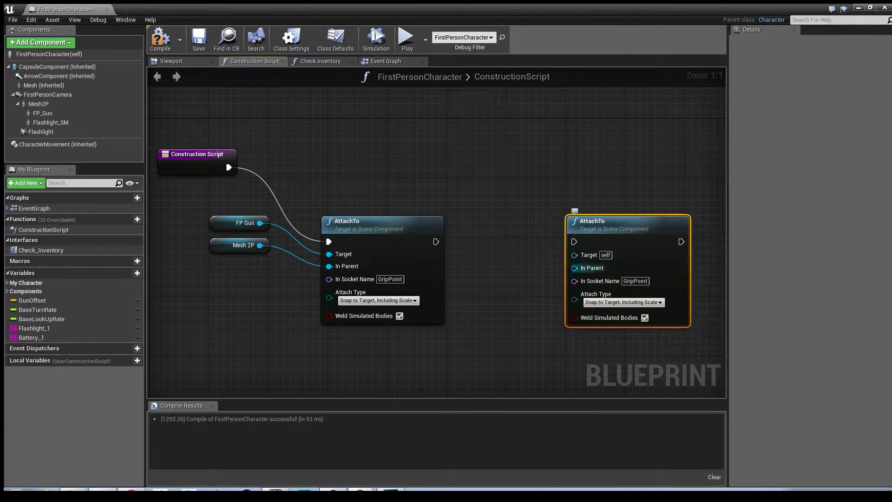
# - Connect a Flashlight_SM reference to the copied AttachTo node's Target and a copy of the Mesh 2P reference to its In Parent
pyautogui.moveTo(506, 279); pyautogui.dragTo(521, 276, button='right')
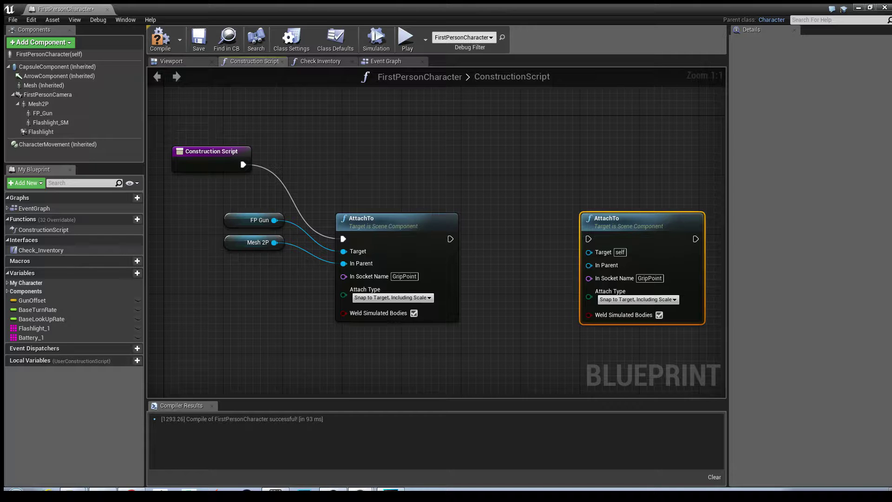
pyautogui.click(50, 123)
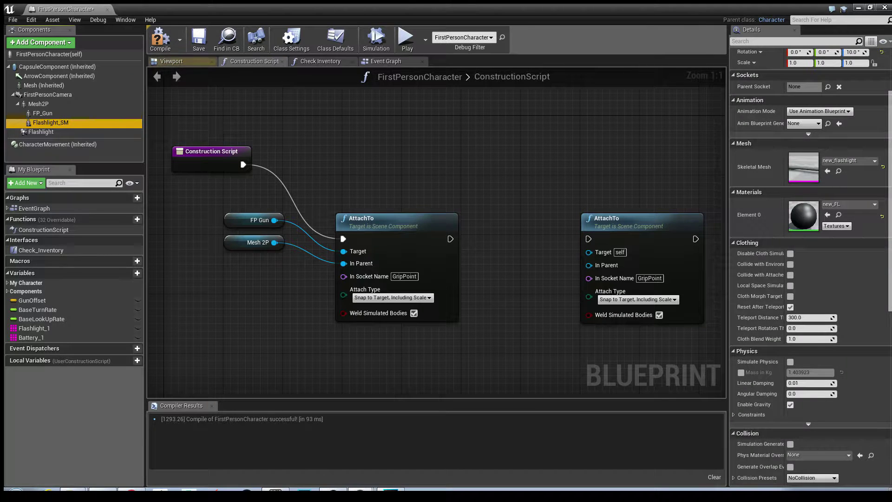
pyautogui.moveTo(51, 122); pyautogui.dragTo(589, 252)
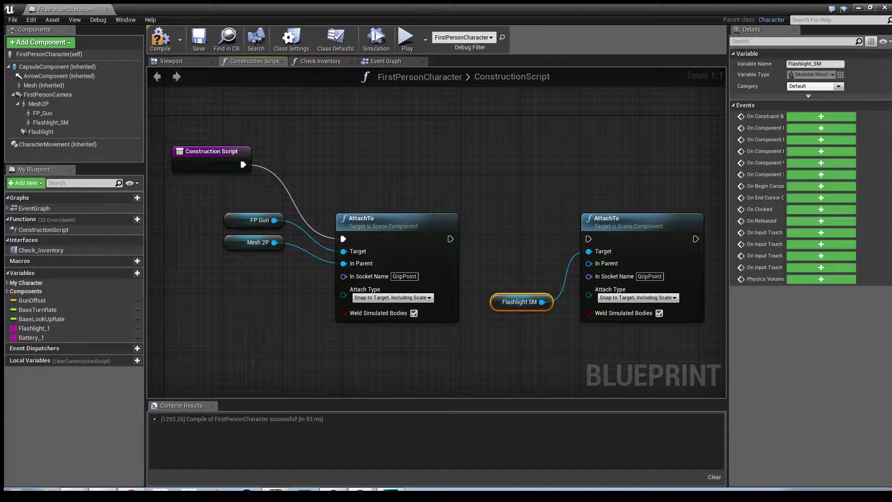
pyautogui.click(250, 243)
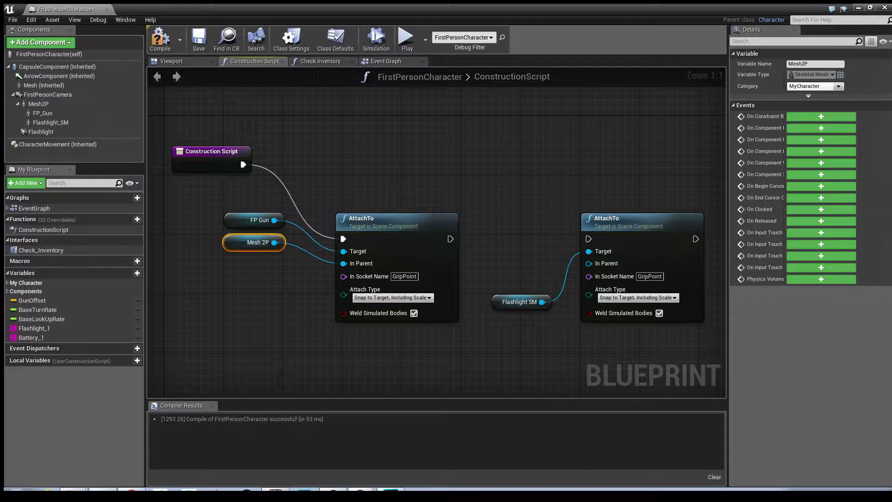
pyautogui.hotkey('ctrl', 'v')
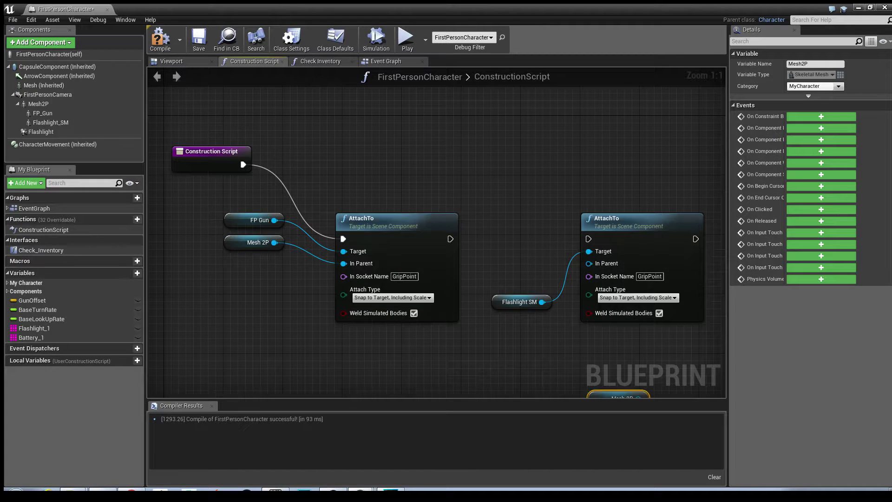
pyautogui.moveTo(600, 393); pyautogui.dragTo(588, 252)
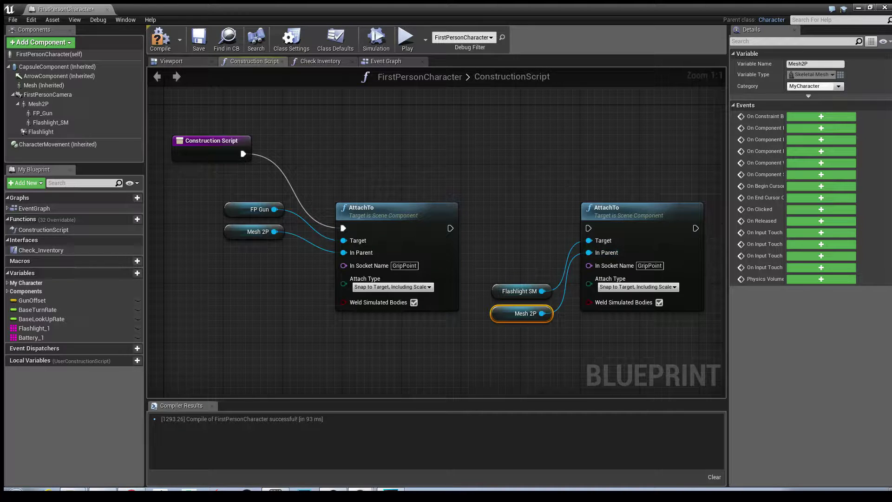
# - Link the first AttachTo node's execution output to the copied AttachTo node and compile the blueprint
pyautogui.moveTo(449, 228); pyautogui.dragTo(588, 227)
pyautogui.click(160, 39)
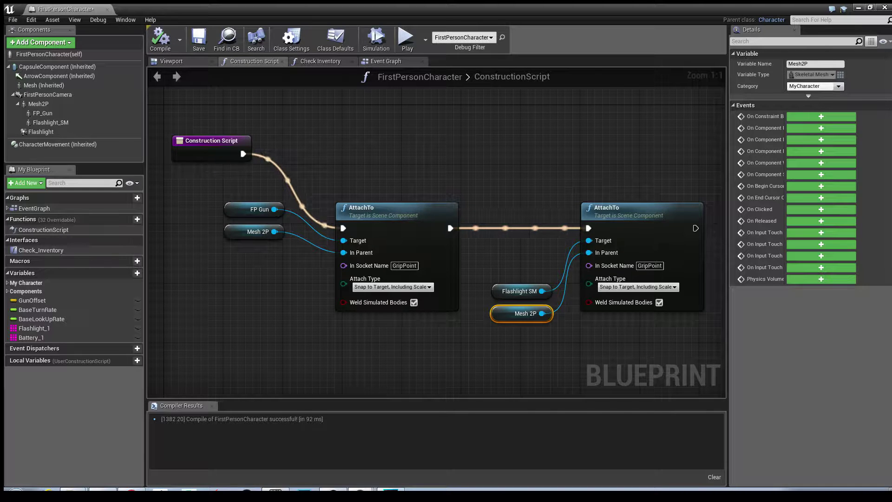
# - Hide the FP_Gun component in the character's 3D preview by turning off its Visible rendering option
pyautogui.click(172, 61)
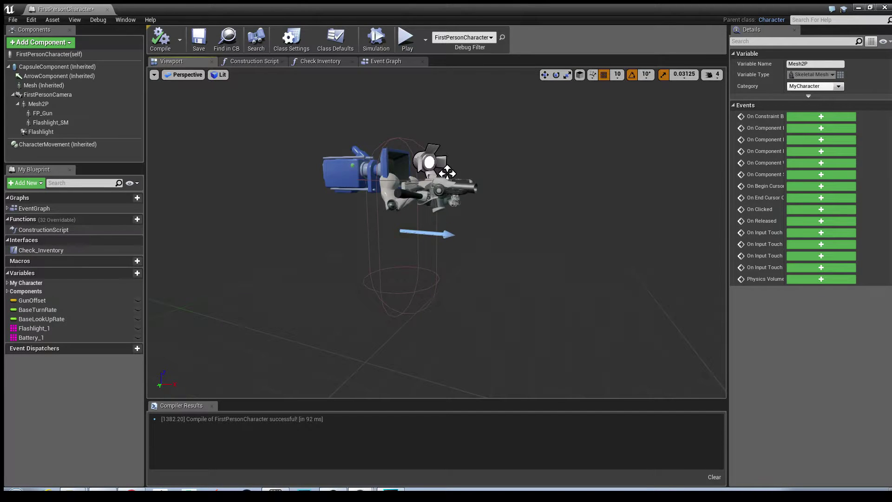
pyautogui.moveTo(437, 232); pyautogui.dragTo(437, 186, button='middle')
pyautogui.scroll(5, 436, 232)
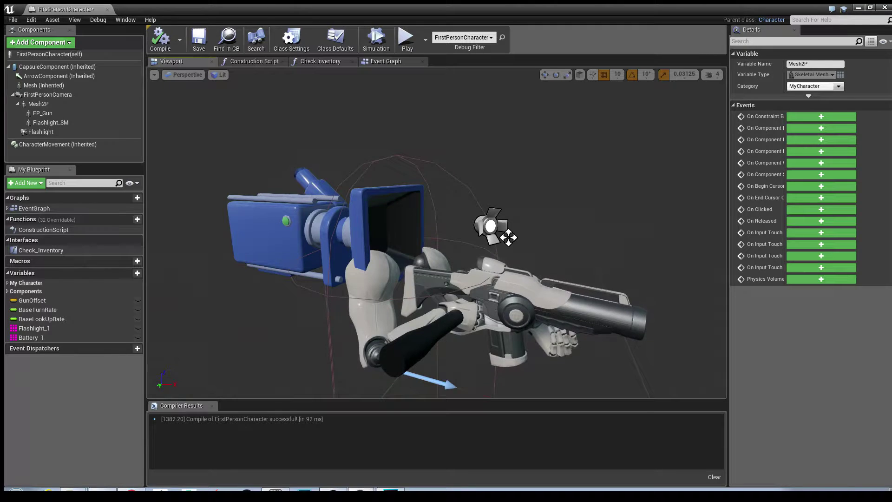
pyautogui.moveTo(509, 237); pyautogui.dragTo(478, 210, button='middle')
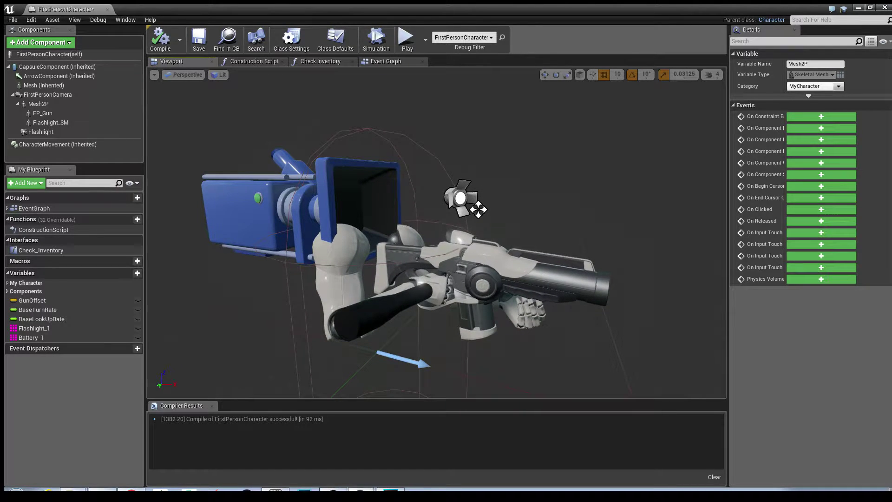
pyautogui.doubleClick(51, 123)
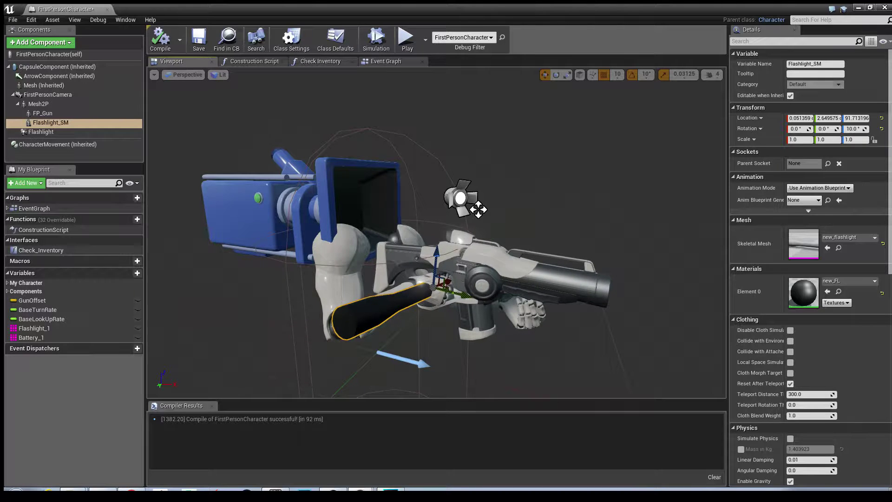
pyautogui.click(42, 113)
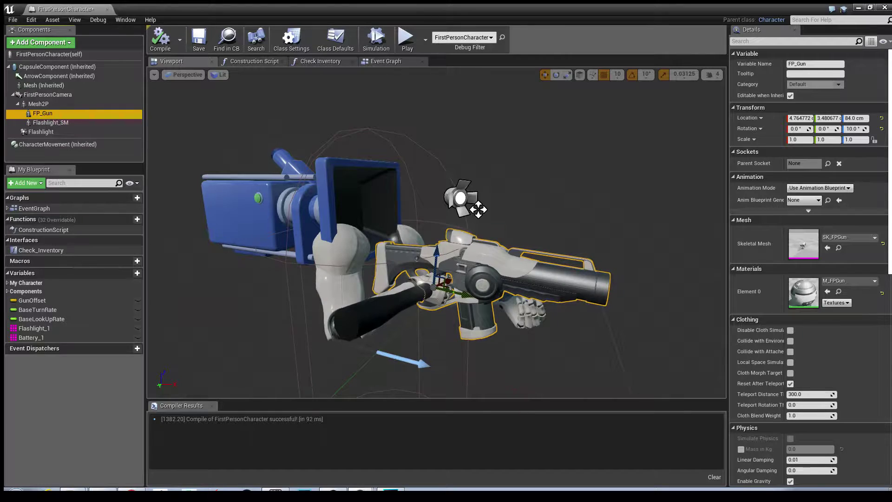
pyautogui.scroll(-5, 809, 270)
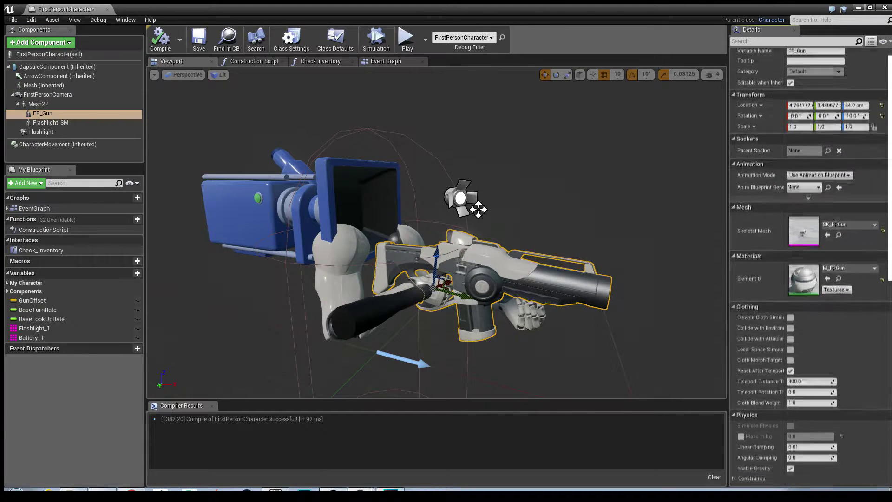
pyautogui.scroll(-3, 808, 325)
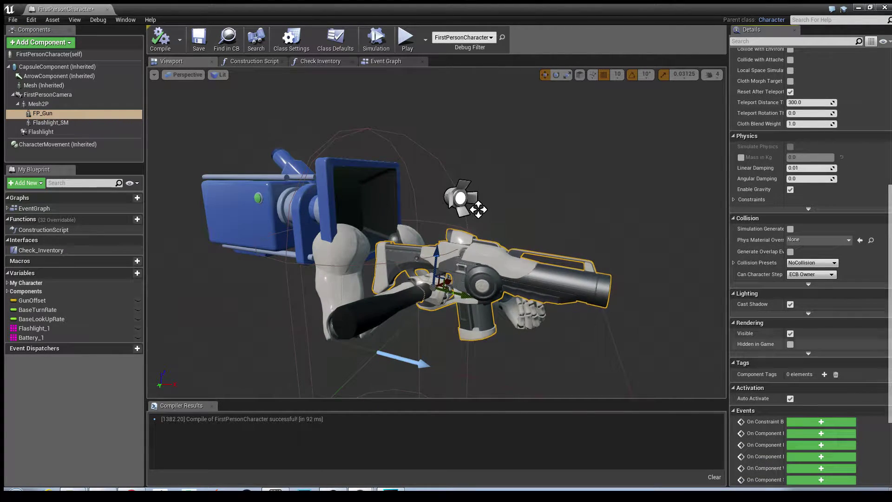
pyautogui.click(790, 333)
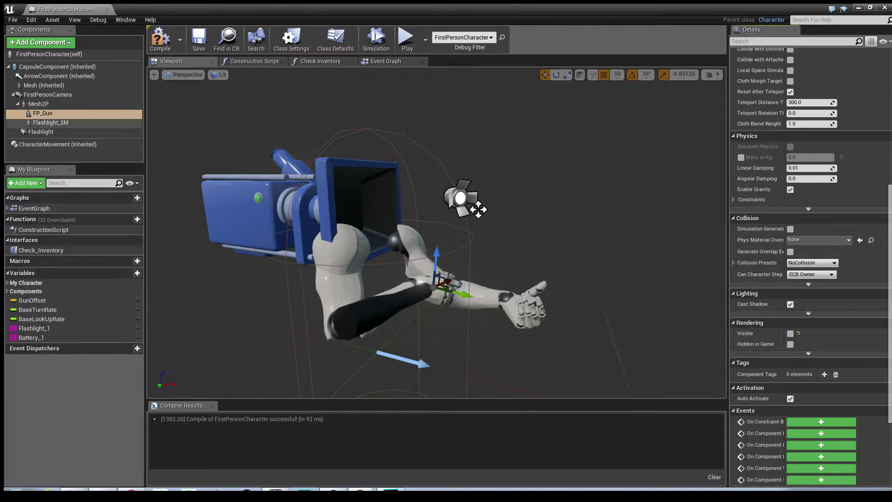
# - Try to rotate the Flashlight_SM component about its vertical axis with the rotation gizmo
pyautogui.click(51, 123)
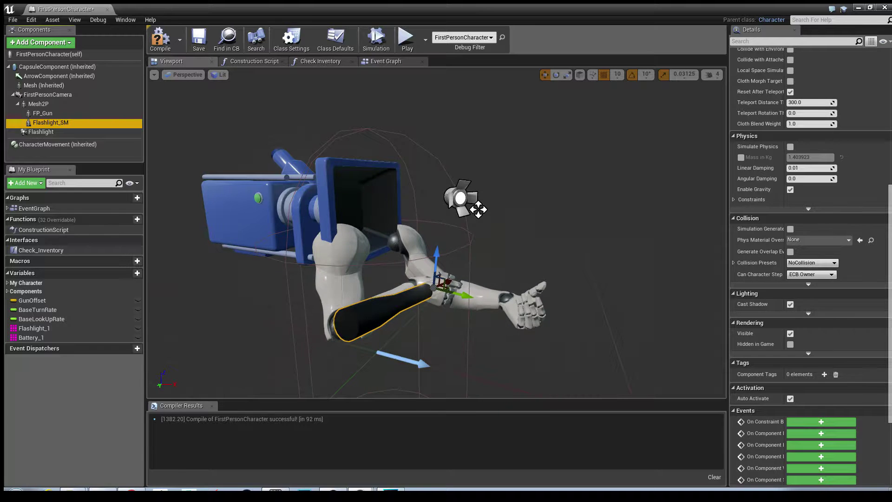
pyautogui.press('e')
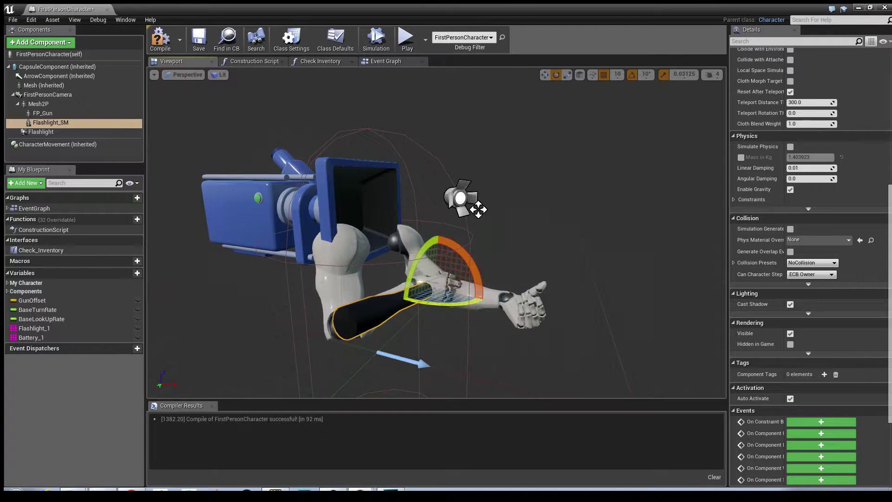
pyautogui.moveTo(444, 304); pyautogui.dragTo(436, 305)
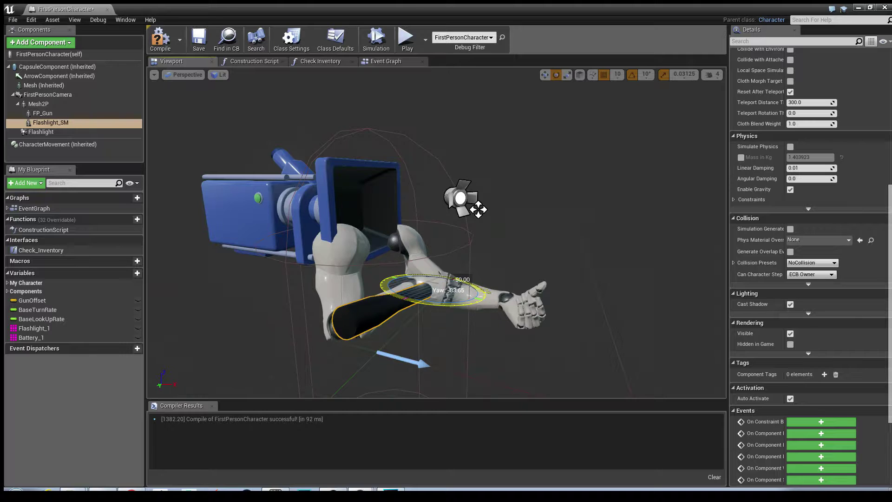
pyautogui.moveTo(478, 209); pyautogui.dragTo(478, 209)
pyautogui.moveTo(478, 209); pyautogui.dragTo(478, 209)
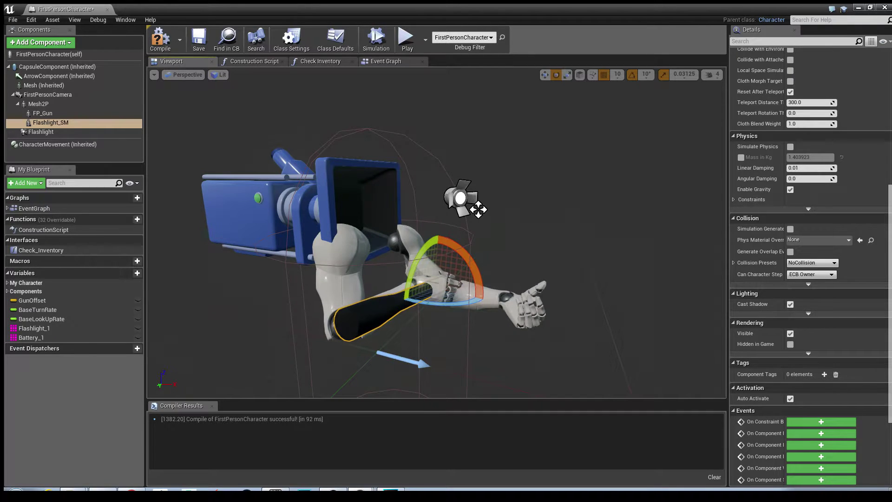
# - Set the Flashlight_SM component's parent socket to GripPoint
pyautogui.moveTo(889, 275); pyautogui.dragTo(890, 139)
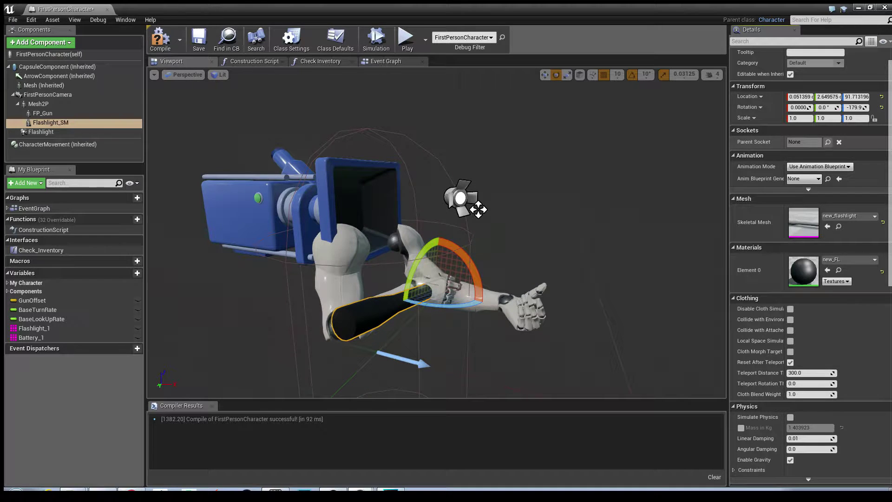
pyautogui.click(827, 142)
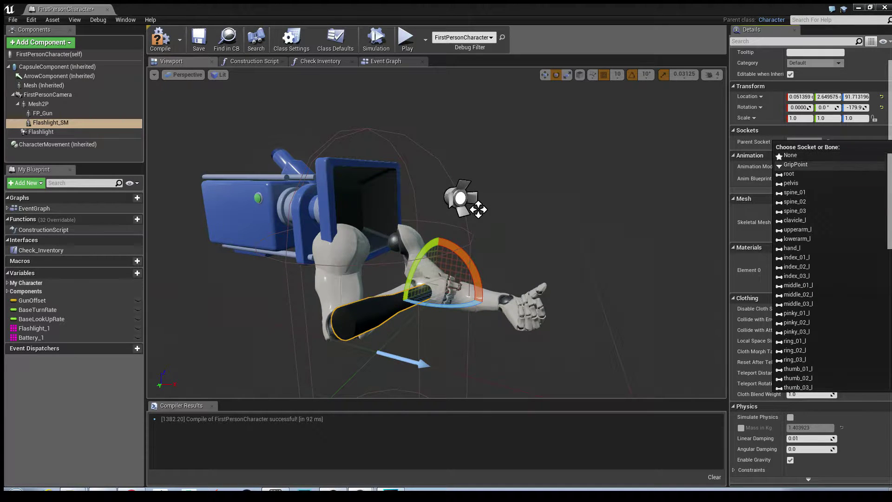
pyautogui.click(795, 164)
# - Lower the Flashlight_SM component to a Z location of about 11.7, near the character's hands
pyautogui.moveTo(436, 232); pyautogui.dragTo(437, 176, button='middle')
pyautogui.press('w')
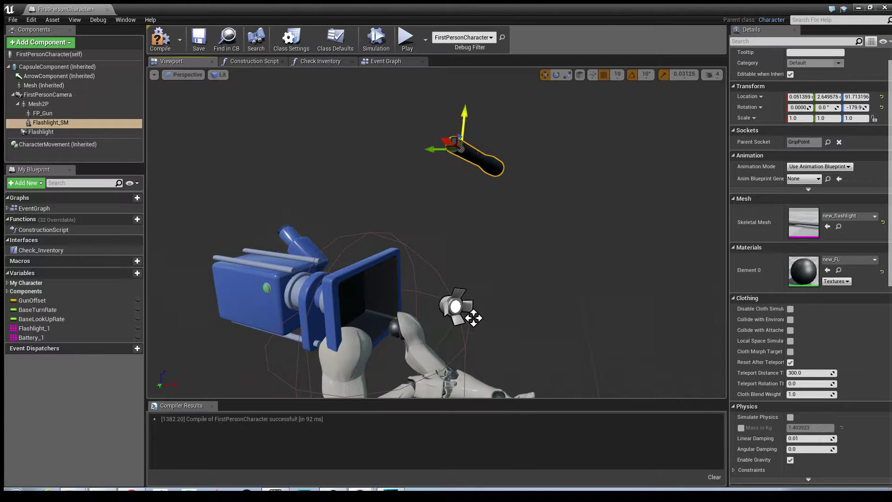
pyautogui.moveTo(466, 122); pyautogui.dragTo(466, 358)
pyautogui.moveTo(466, 358); pyautogui.dragTo(367, 388, button='right')
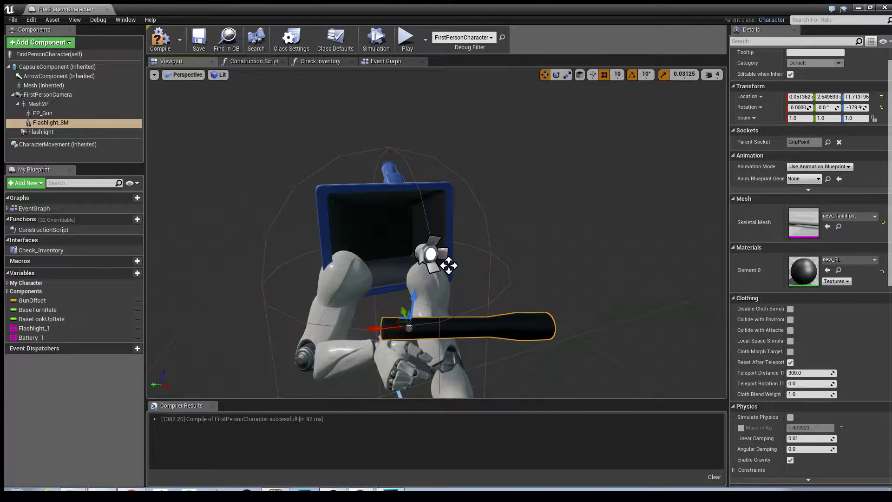
pyautogui.click(254, 61)
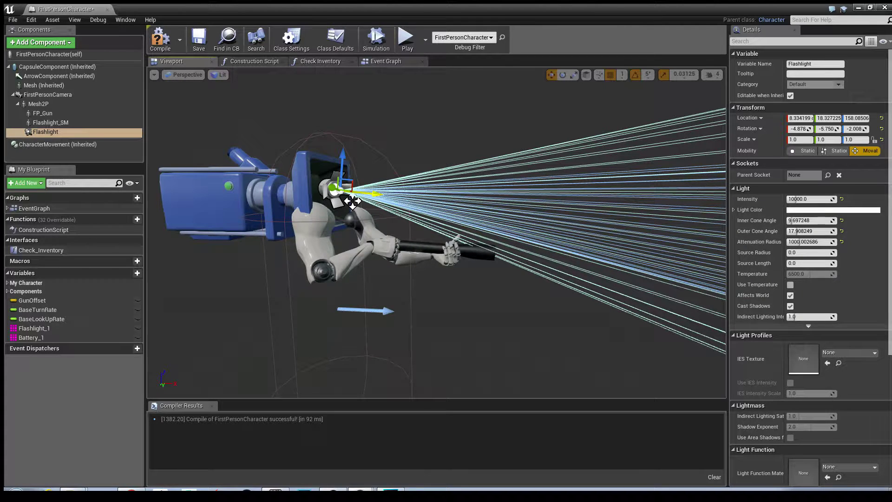
# - Attach the Flashlight spot light to the GripPoint parent socket
pyautogui.doubleClick(50, 122)
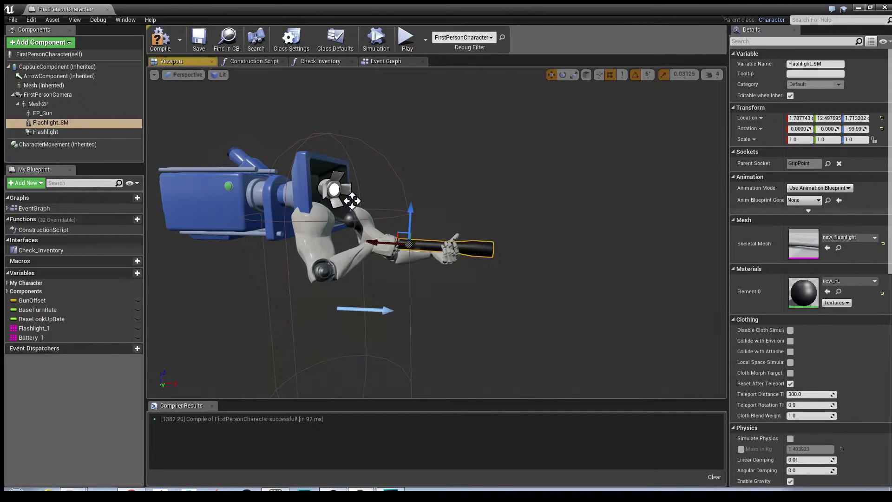
pyautogui.press('Down')
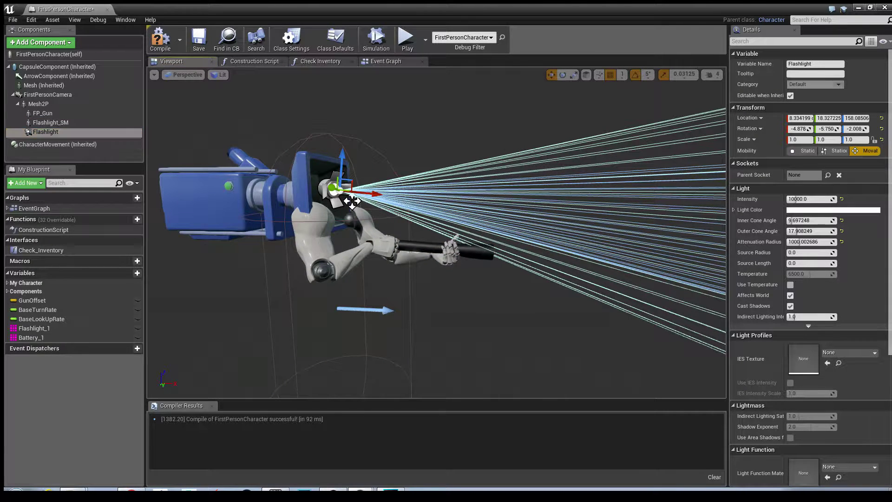
pyautogui.click(46, 132)
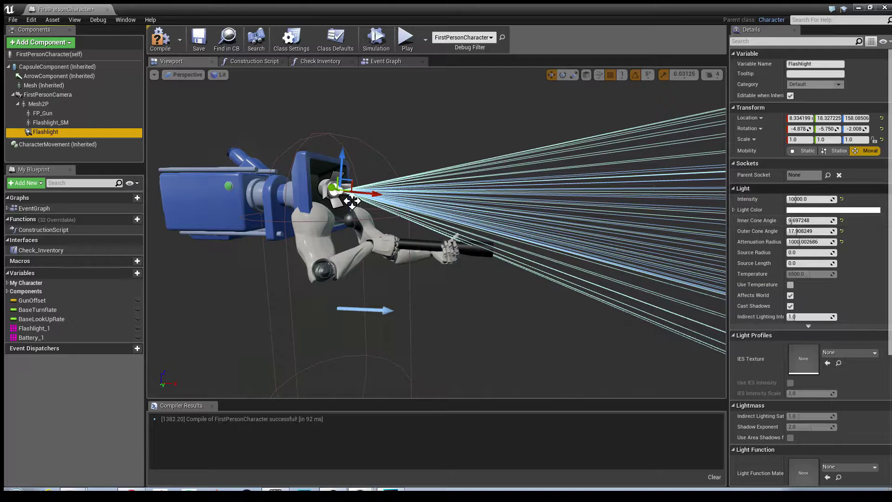
pyautogui.click(827, 174)
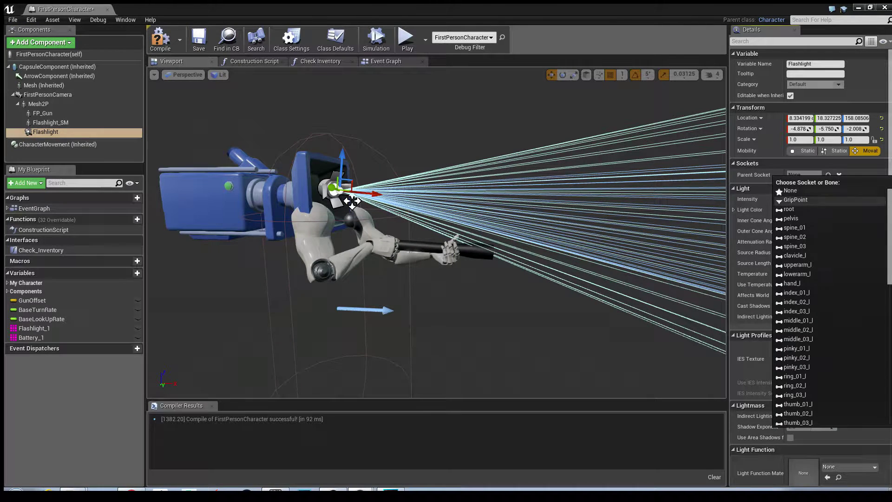
pyautogui.click(795, 199)
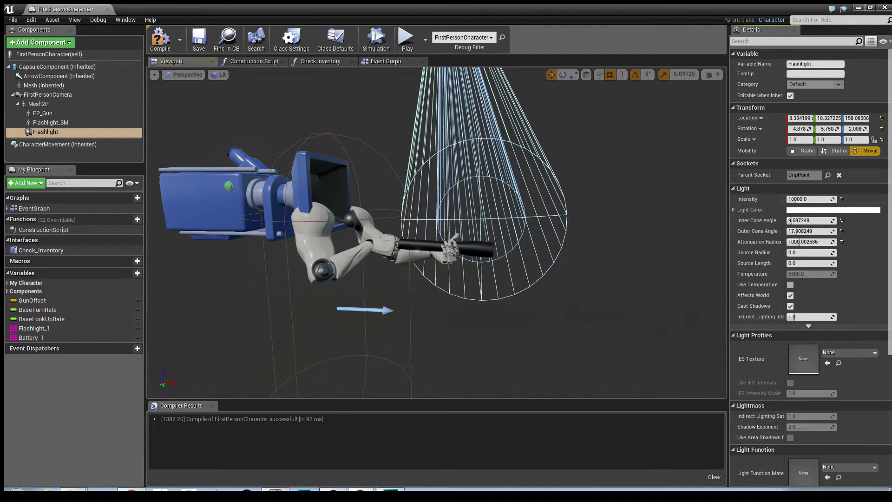
# - In the top orthographic view, rotate the Flashlight spot light to a Z rotation of about 82.5° so its beam points forward
pyautogui.moveTo(436, 233); pyautogui.dragTo(460, 153, button='middle')
pyautogui.moveTo(423, 158); pyautogui.dragTo(384, 204, button='right')
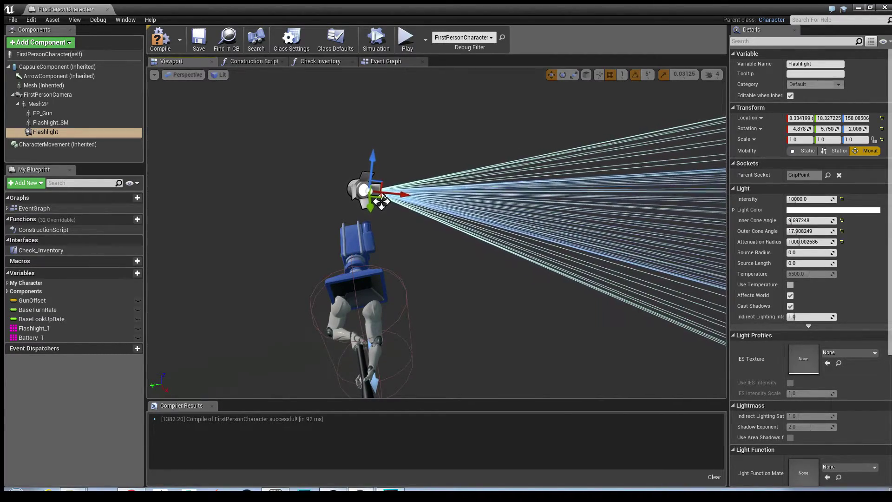
pyautogui.click(183, 74)
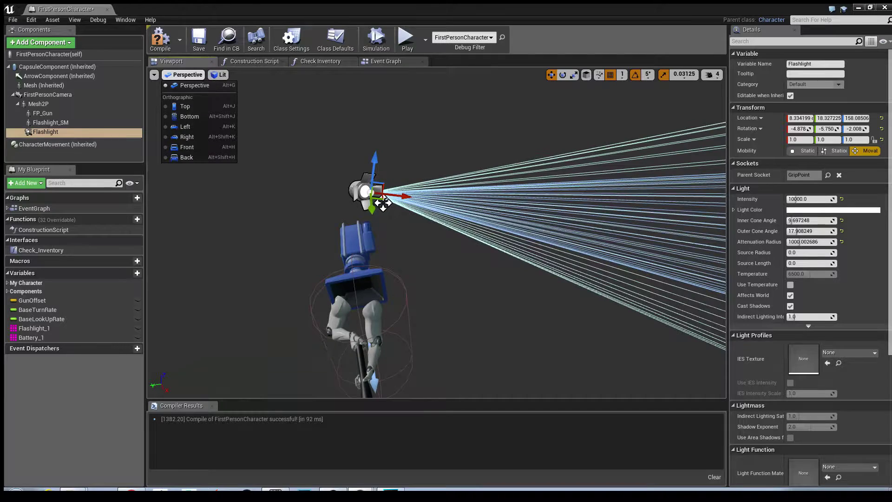
pyautogui.click(184, 106)
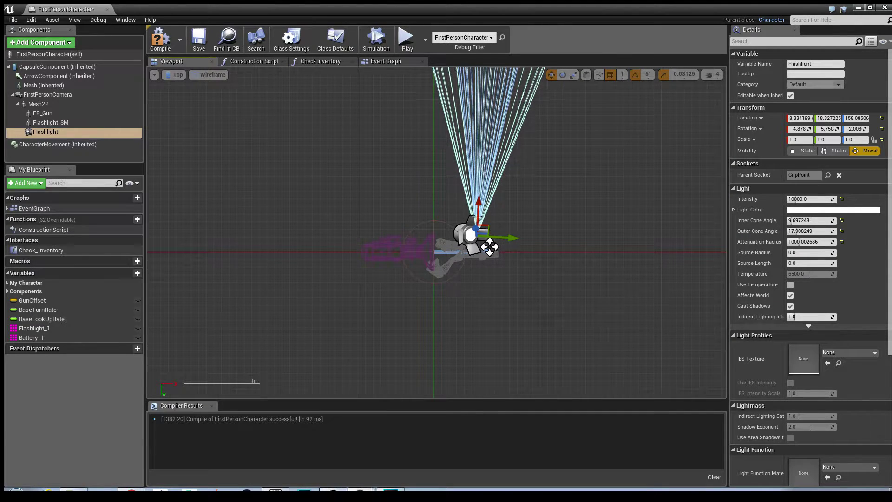
pyautogui.scroll(2, 489, 258)
pyautogui.scroll(3, 489, 258)
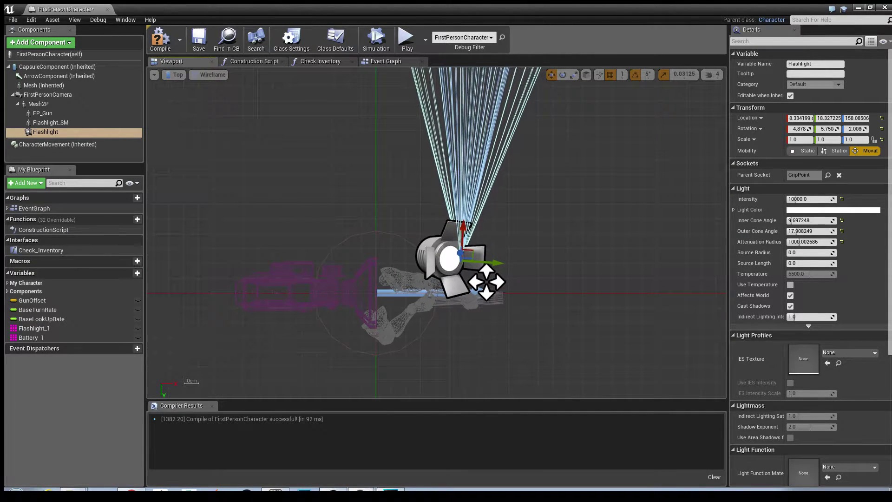
pyautogui.press('e')
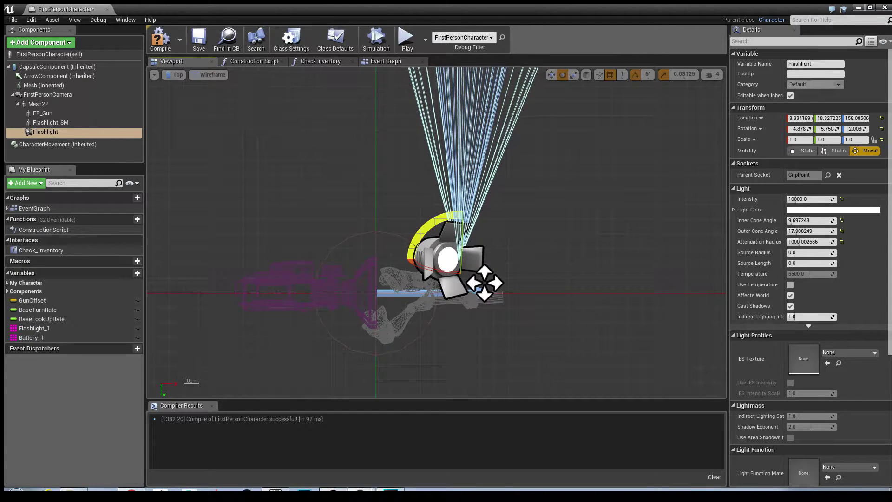
pyautogui.moveTo(420, 232); pyautogui.dragTo(428, 225)
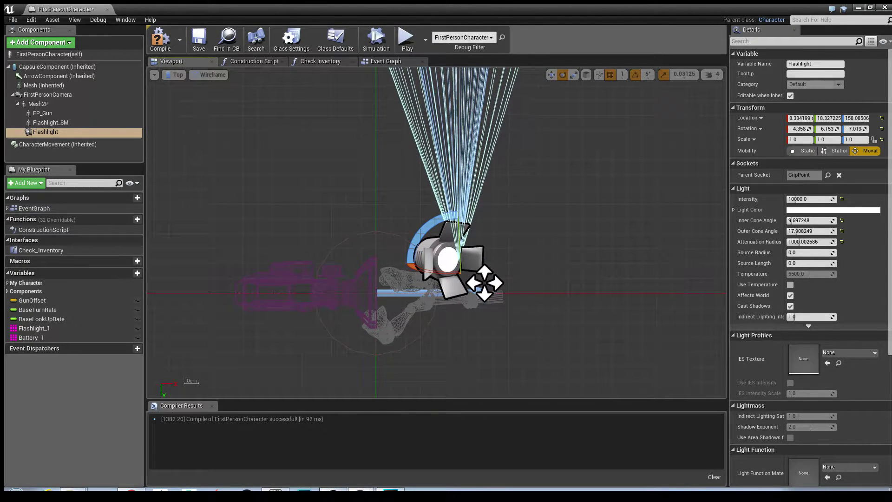
pyautogui.moveTo(417, 234)
pyautogui.mouseDown()
pyautogui.moveTo(421, 199)
pyautogui.moveTo(420, 232)
pyautogui.mouseUp()
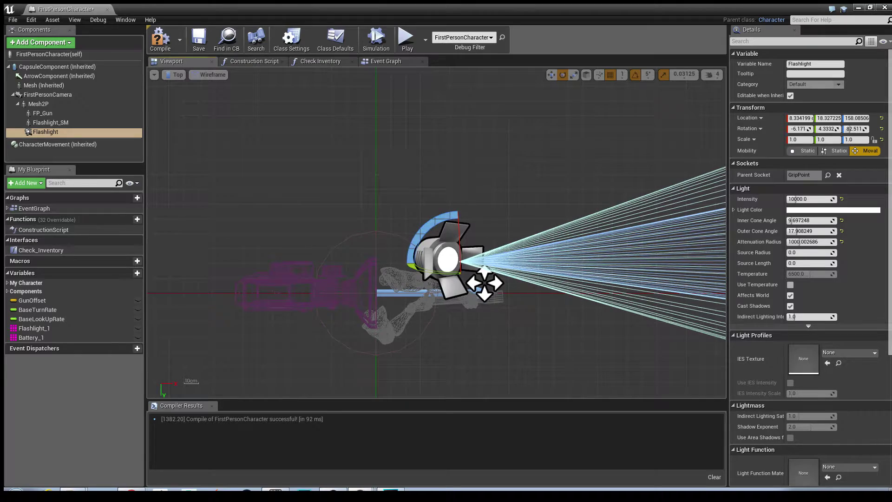
# - Move the Flashlight spot light onto the character's centre line, and lower it to hand height in the front view
pyautogui.press('w')
pyautogui.moveTo(462, 292); pyautogui.dragTo(463, 327)
pyautogui.click(175, 75)
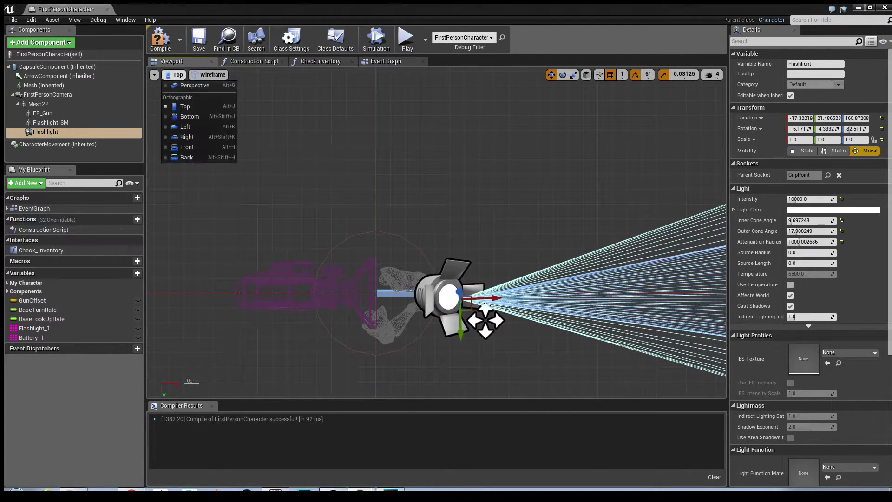
pyautogui.click(185, 147)
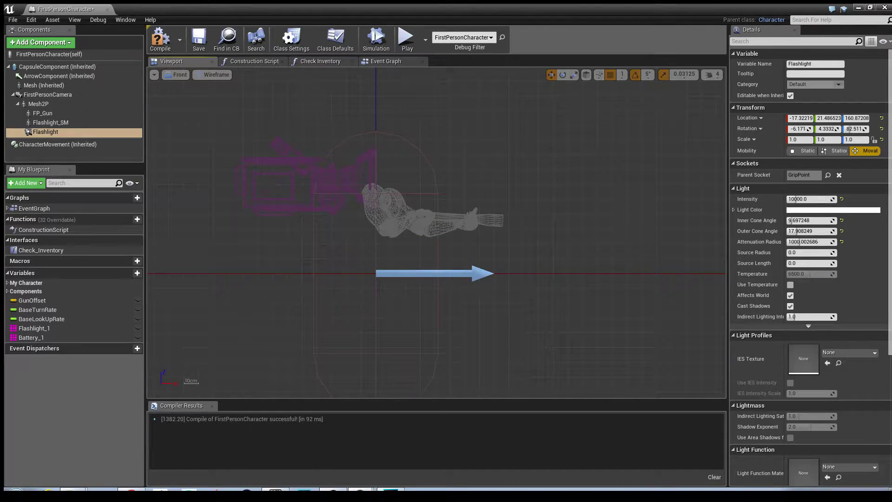
pyautogui.scroll(-5, 556, 156)
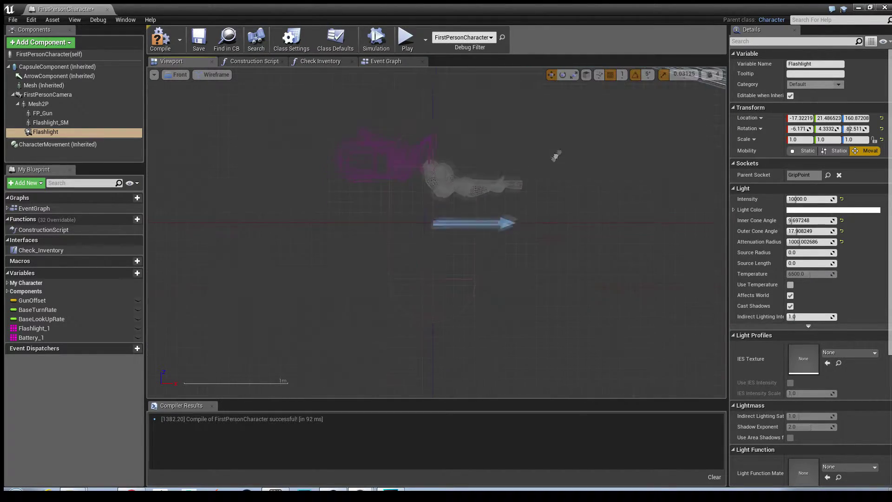
pyautogui.moveTo(555, 155); pyautogui.dragTo(487, 270, button='right')
pyautogui.moveTo(426, 107); pyautogui.dragTo(431, 268)
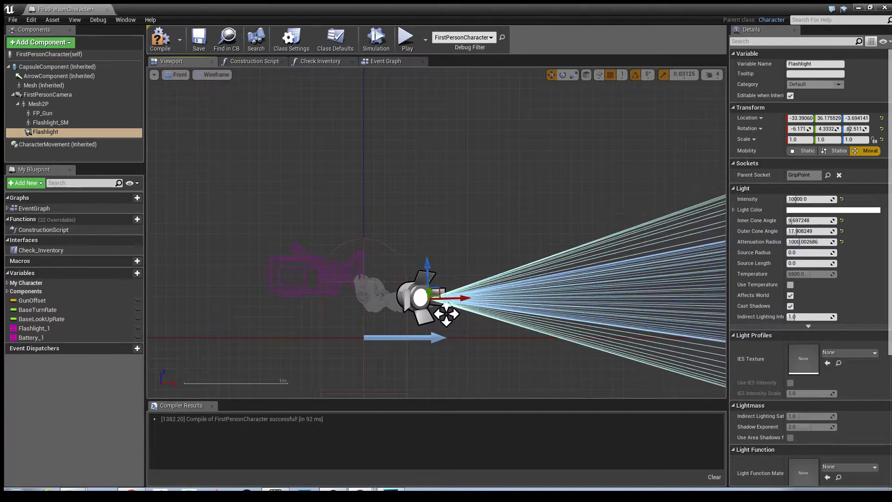
# - In the top view, align the Flashlight spot light sideways and lengthwise with the front end of the flashlight mesh
pyautogui.moveTo(527, 209); pyautogui.dragTo(503, 251, button='right')
pyautogui.click(176, 74)
pyautogui.click(185, 106)
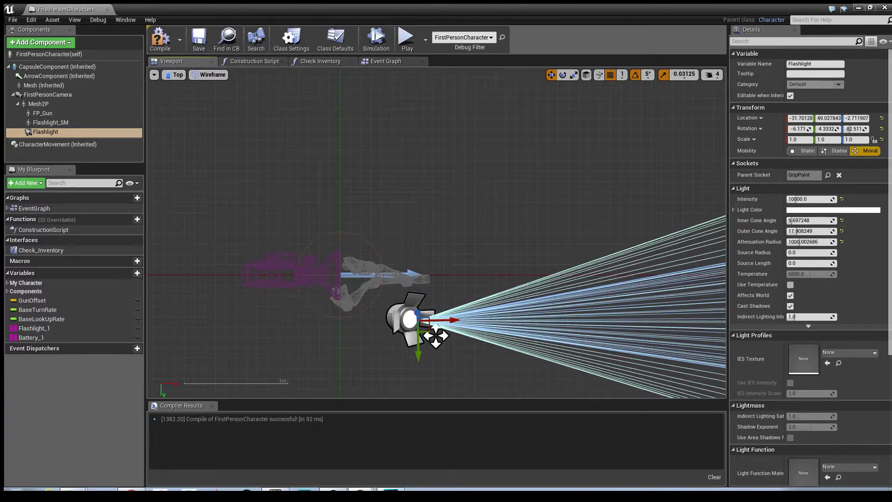
pyautogui.moveTo(424, 343); pyautogui.dragTo(424, 309)
pyautogui.moveTo(442, 278); pyautogui.dragTo(453, 279)
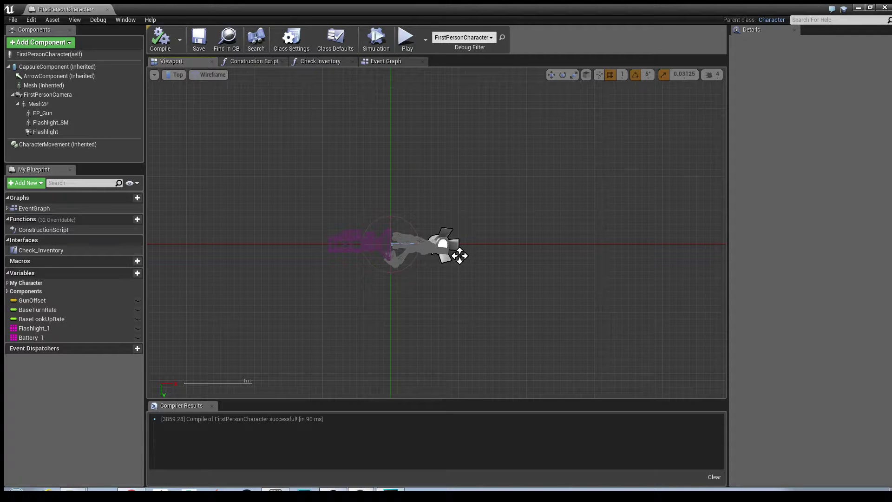
# - Return to the perspective view and check the Visible rendering option of the Flashlight, Flashlight_SM and FP_Gun components
pyautogui.click(175, 74)
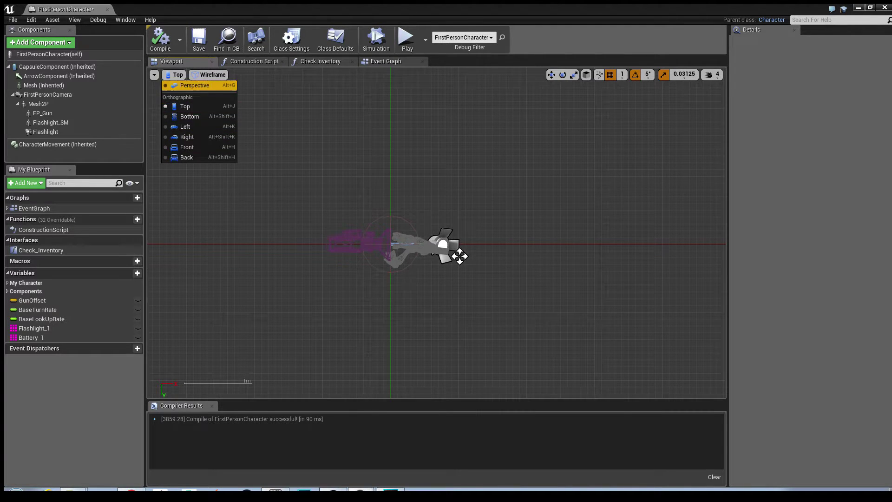
pyautogui.click(191, 85)
pyautogui.moveTo(510, 306); pyautogui.dragTo(506, 290, button='middle')
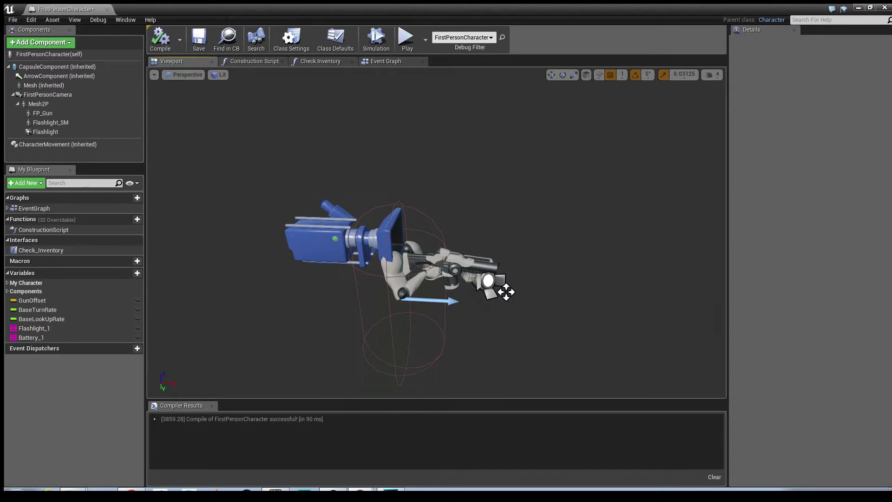
pyautogui.click(506, 290)
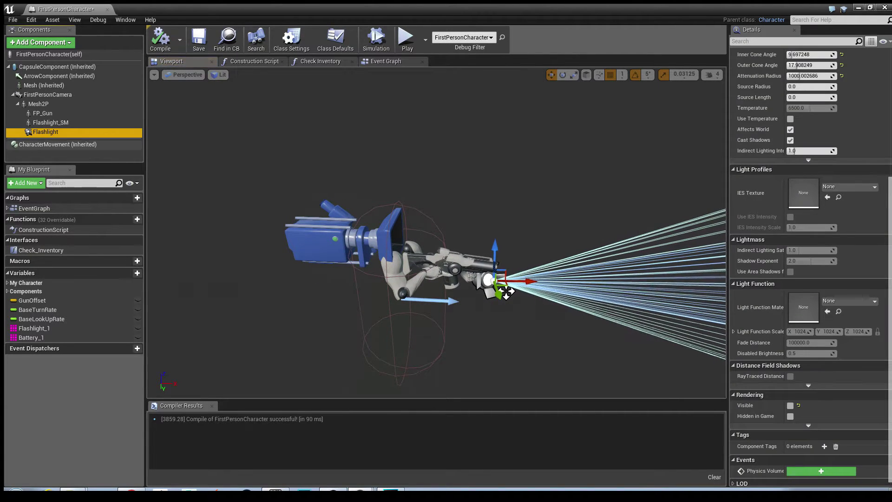
pyautogui.click(505, 290)
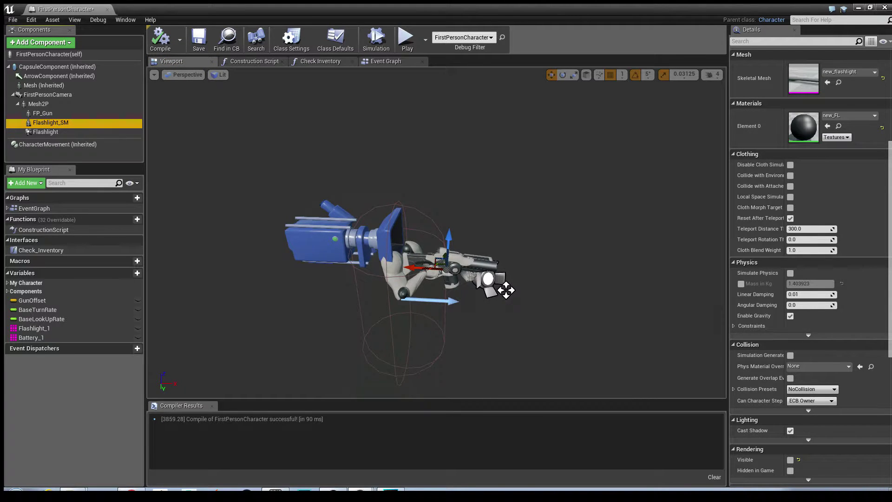
pyautogui.scroll(-5, 809, 279)
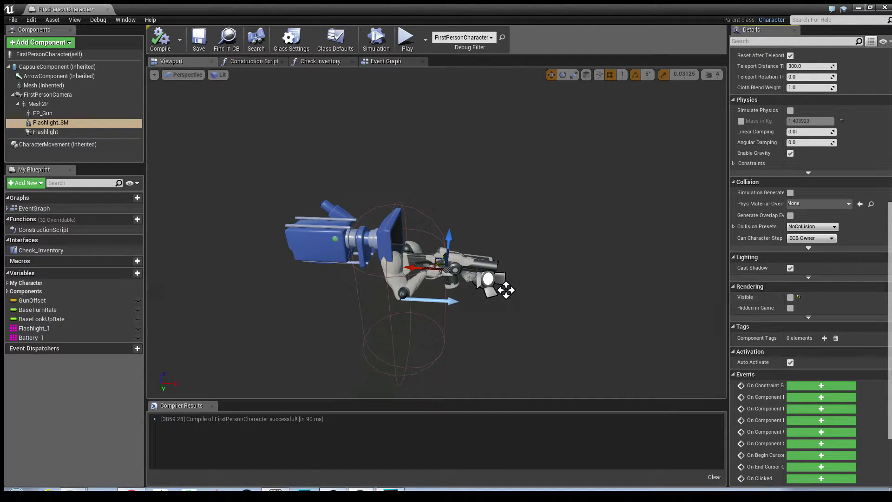
pyautogui.click(505, 291)
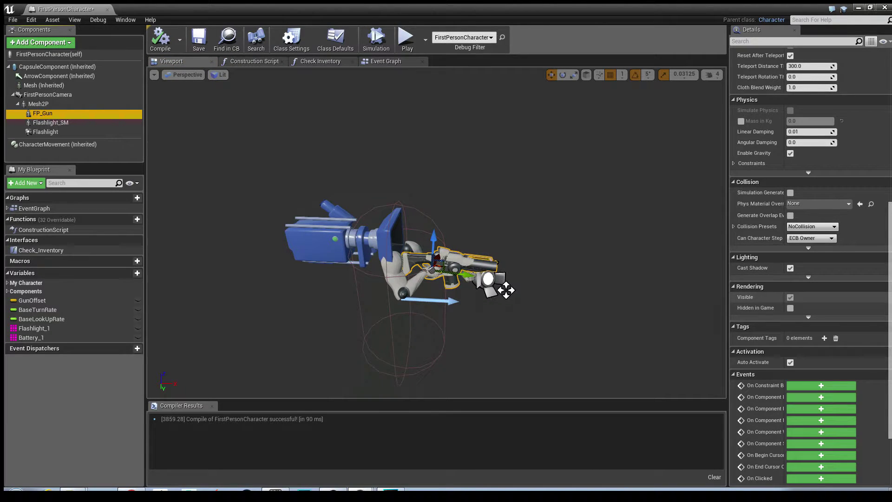
pyautogui.click(506, 291)
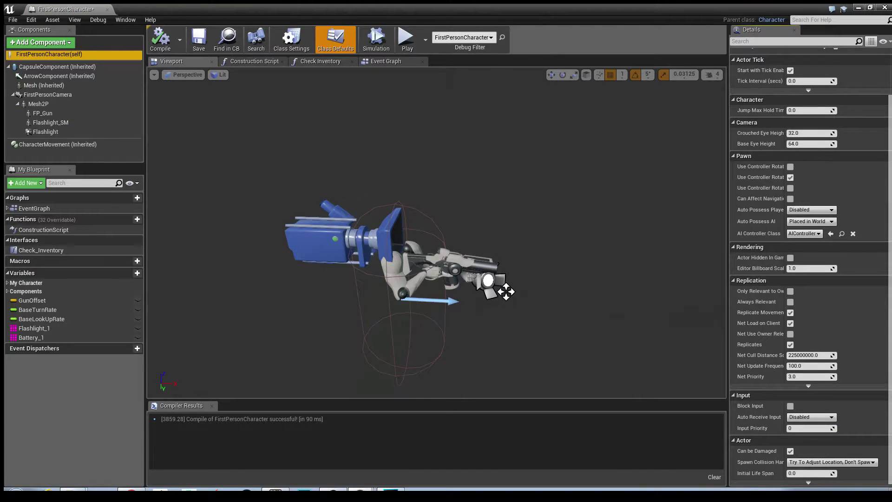
# - In the Event Graph, add a reference to the Flashlight_SM component beyond the two Toggle Visibility nodes
pyautogui.click(390, 61)
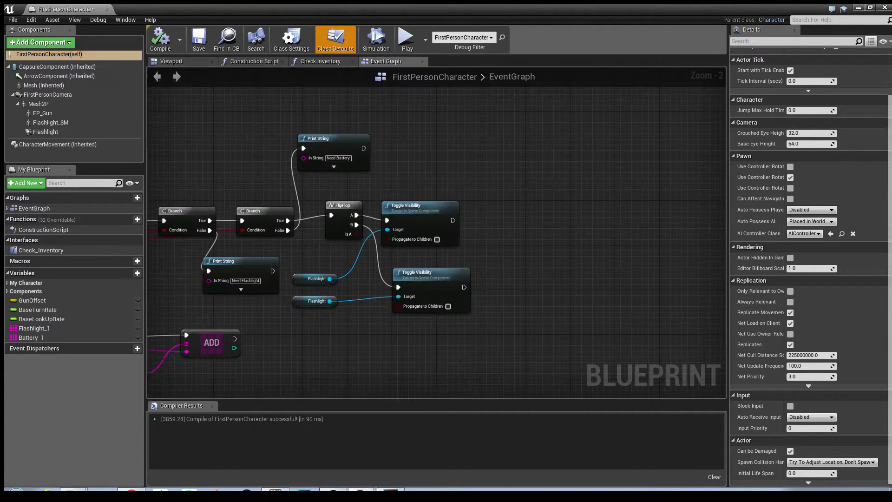
pyautogui.moveTo(417, 144); pyautogui.dragTo(437, 137, button='right')
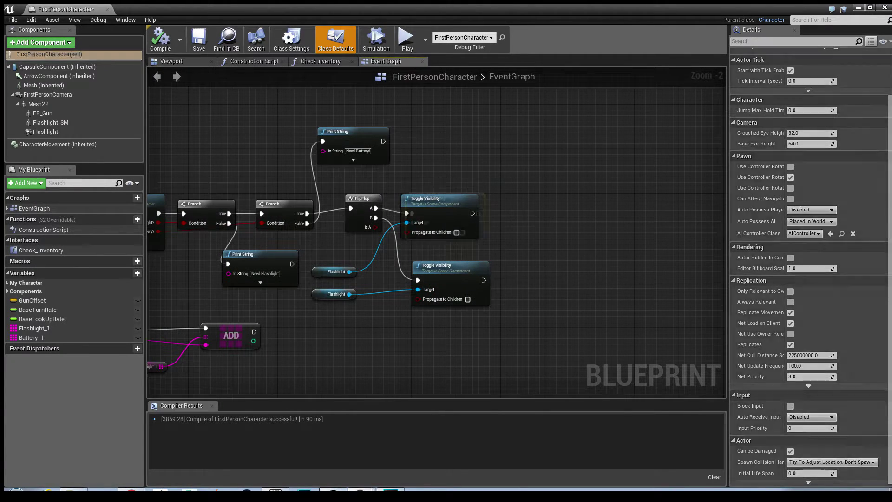
pyautogui.click(418, 192)
pyautogui.moveTo(418, 191); pyautogui.dragTo(443, 191, button='right')
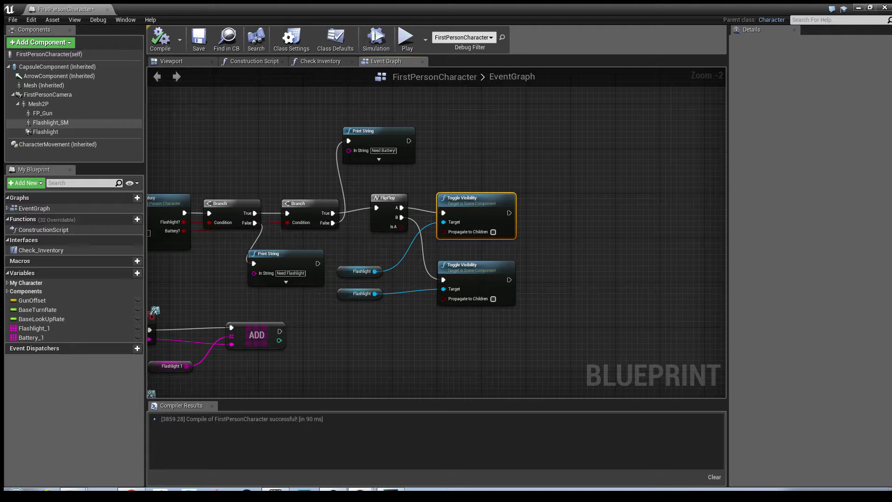
pyautogui.moveTo(573, 236); pyautogui.dragTo(505, 233, button='right')
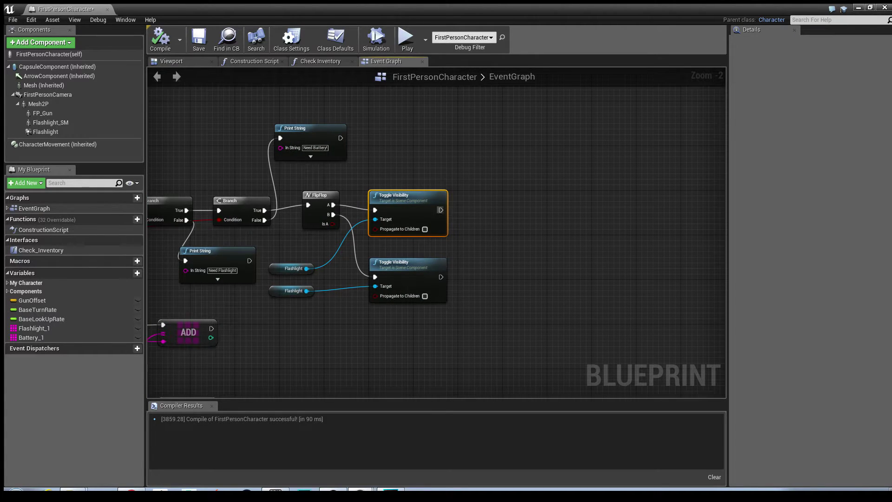
pyautogui.click(50, 123)
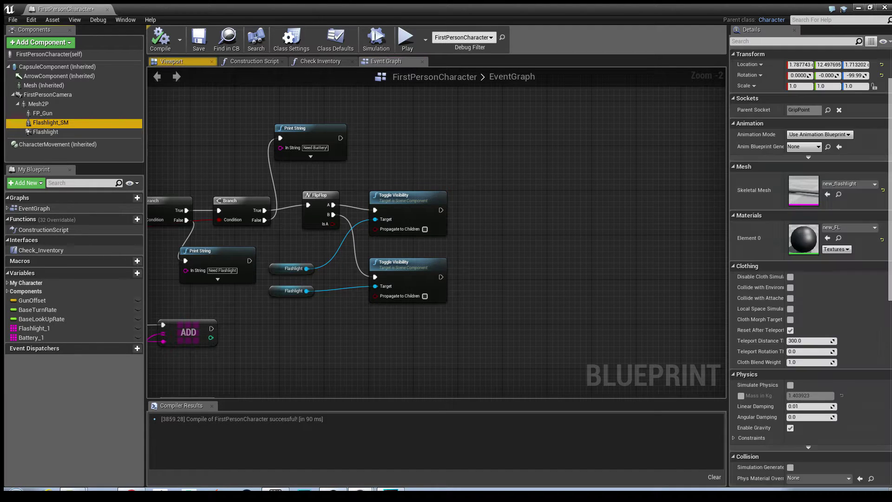
pyautogui.moveTo(50, 122); pyautogui.dragTo(534, 285)
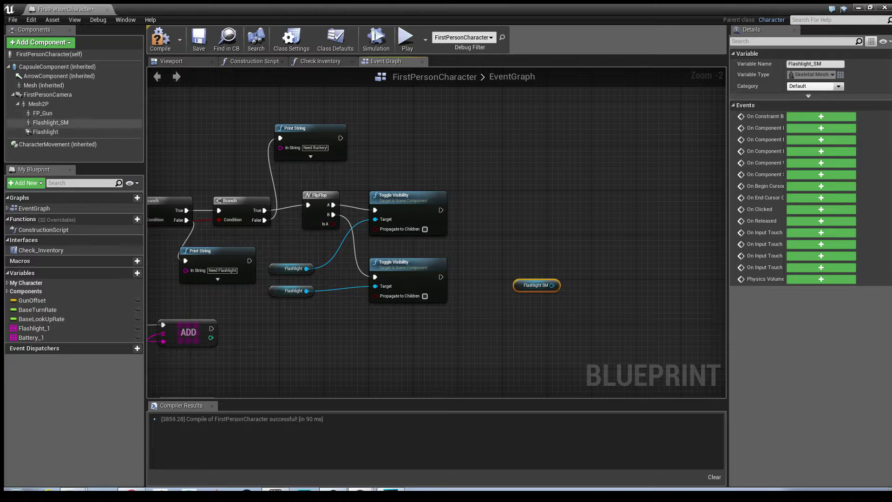
# - Add a reference to the FP_Gun component in line with the Flashlight SM node, leaving room for more nodes between them
pyautogui.click(42, 113)
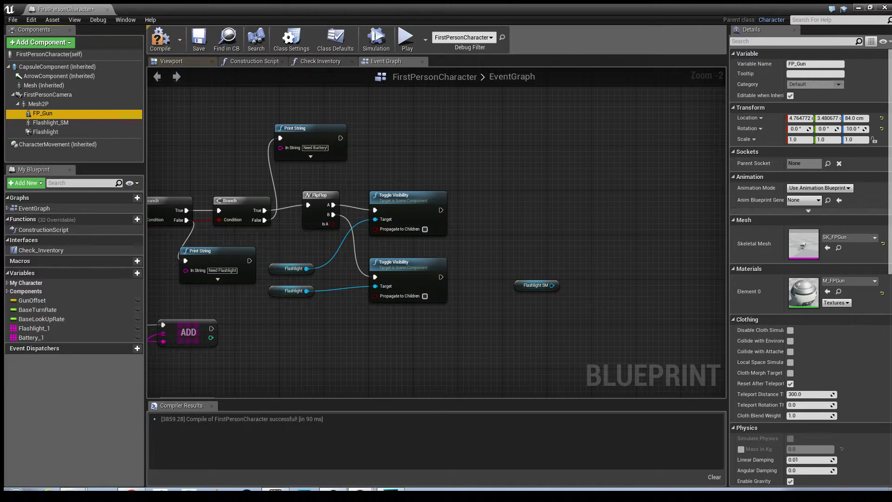
pyautogui.moveTo(42, 113); pyautogui.dragTo(627, 281)
pyautogui.moveTo(601, 243); pyautogui.dragTo(521, 243, button='right')
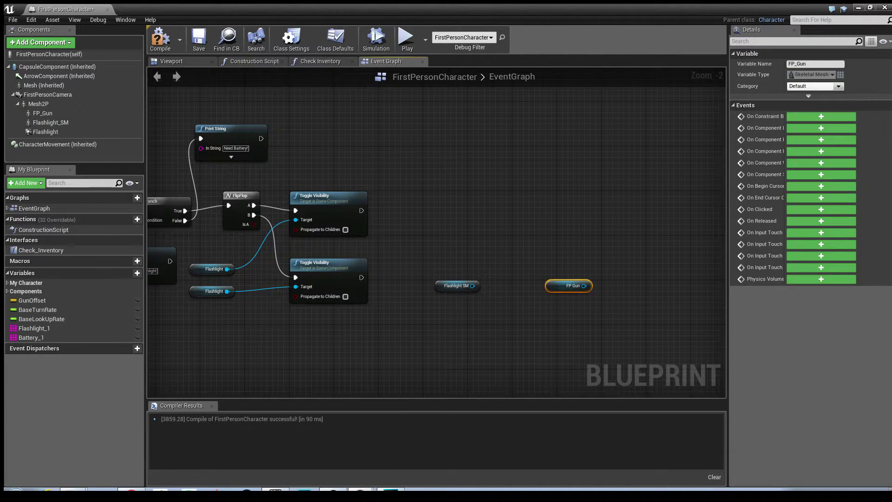
pyautogui.moveTo(569, 285); pyautogui.dragTo(613, 285)
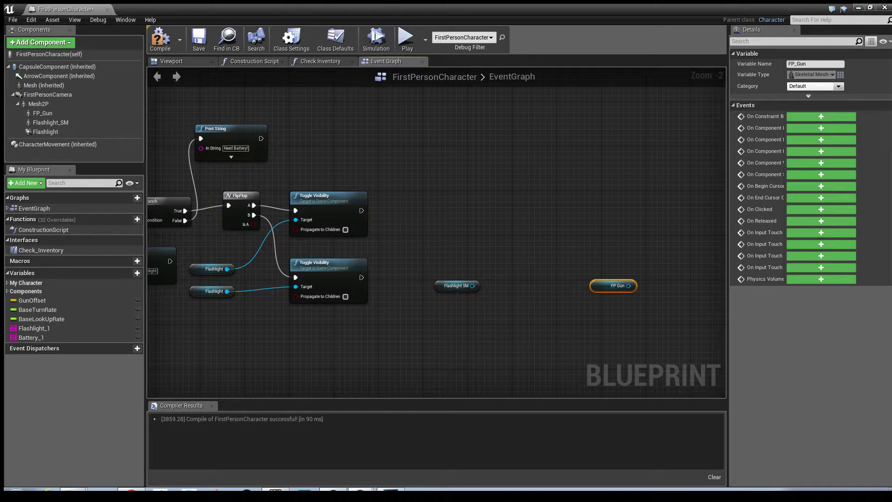
pyautogui.click(451, 286)
# - Make two copies of the pair of Toggle Visibility nodes, one for the flashlight mesh and one for the gun
pyautogui.click(328, 200)
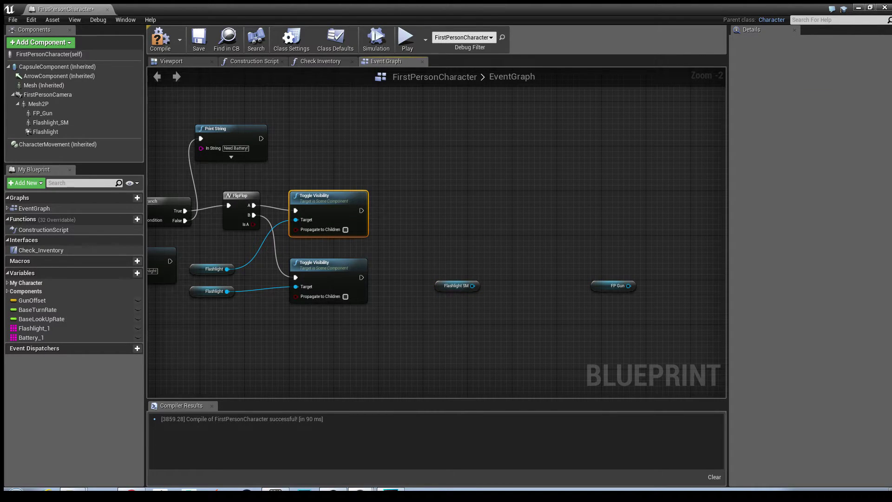
pyautogui.keyDown('ctrl'); pyautogui.click(329, 268); pyautogui.keyUp('ctrl')
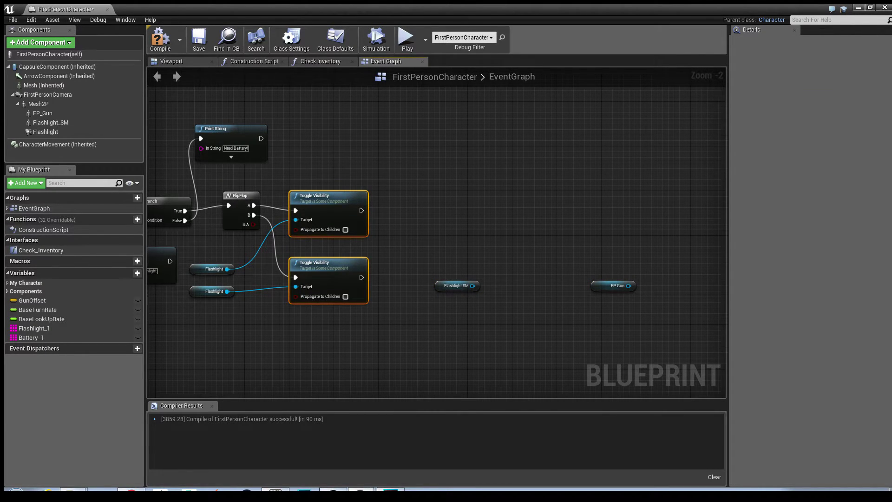
pyautogui.hotkey('ctrl', 'v')
pyautogui.moveTo(517, 212); pyautogui.dragTo(380, 210, button='right')
pyautogui.hotkey('ctrl', 'v')
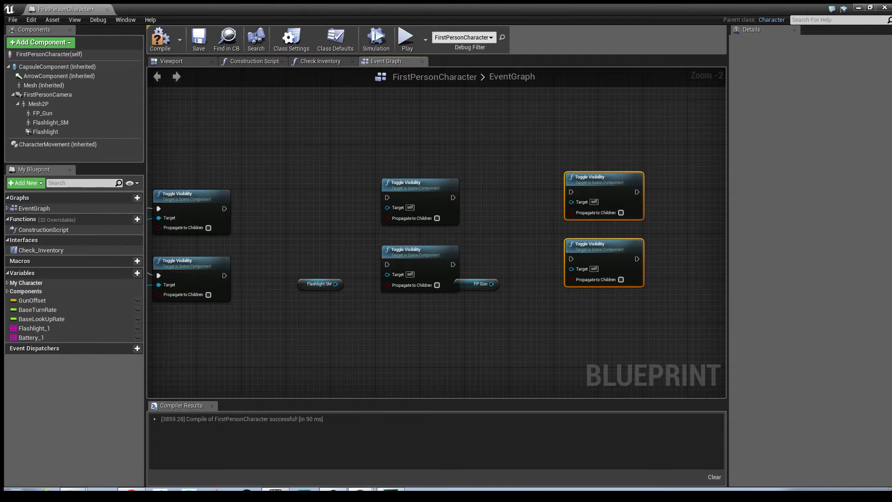
# - Position the first copied Toggle Visibility pair between the Flashlight SM and FP Gun nodes
pyautogui.click(418, 254)
pyautogui.keyDown('ctrl'); pyautogui.click(418, 187); pyautogui.keyUp('ctrl')
pyautogui.moveTo(418, 187); pyautogui.dragTo(396, 193)
pyautogui.moveTo(396, 193); pyautogui.dragTo(529, 185, button='right')
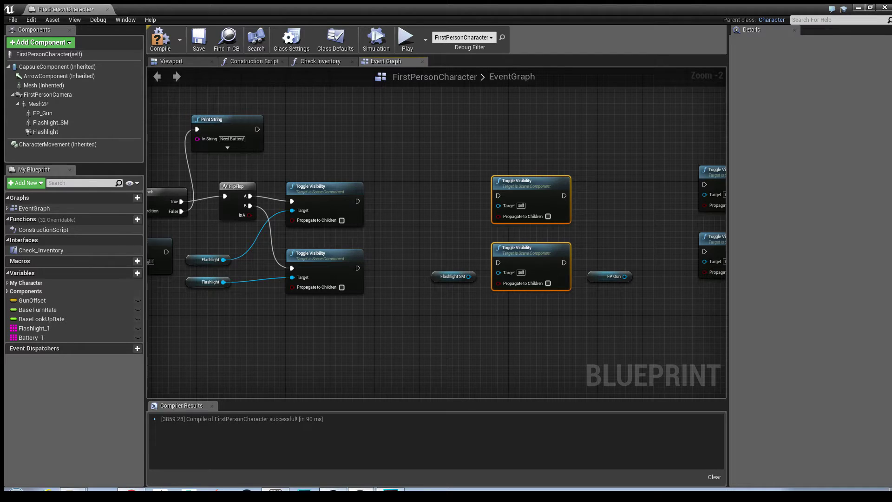
# - Wire the original Toggle Visibility outputs into the first copied pair, with Flashlight SM as the target of both nodes
pyautogui.moveTo(358, 201); pyautogui.dragTo(498, 195)
pyautogui.moveTo(356, 268); pyautogui.dragTo(498, 205)
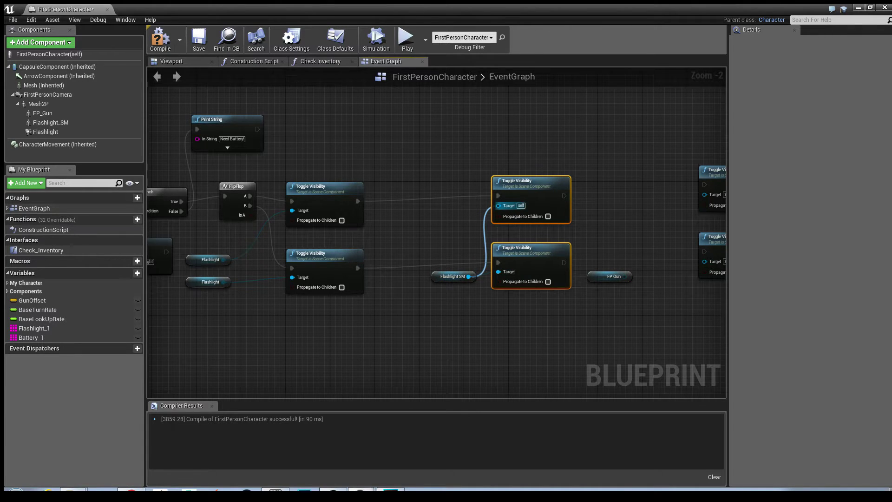
pyautogui.moveTo(443, 243); pyautogui.dragTo(375, 231, button='right')
pyautogui.moveTo(379, 264); pyautogui.dragTo(355, 265)
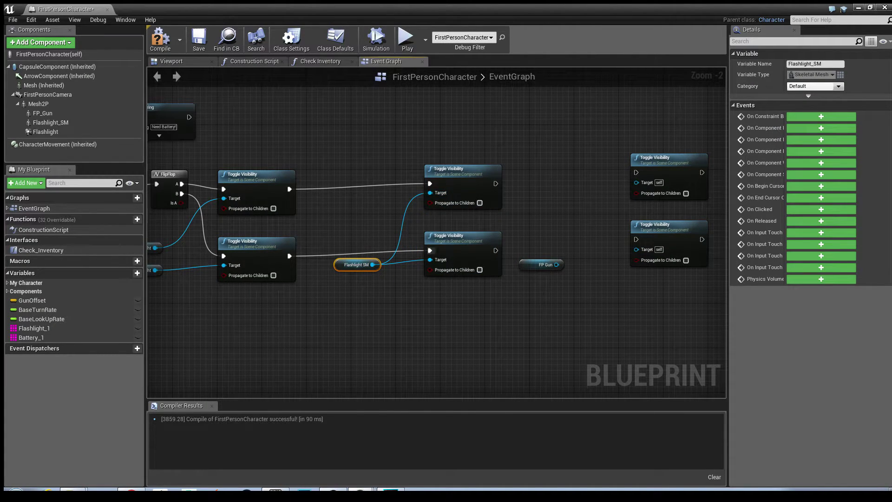
# - Chain the last Toggle Visibility pair after the Flashlight SM pair, and connect FP Gun as the target of both nodes
pyautogui.moveTo(546, 225); pyautogui.dragTo(445, 223, button='right')
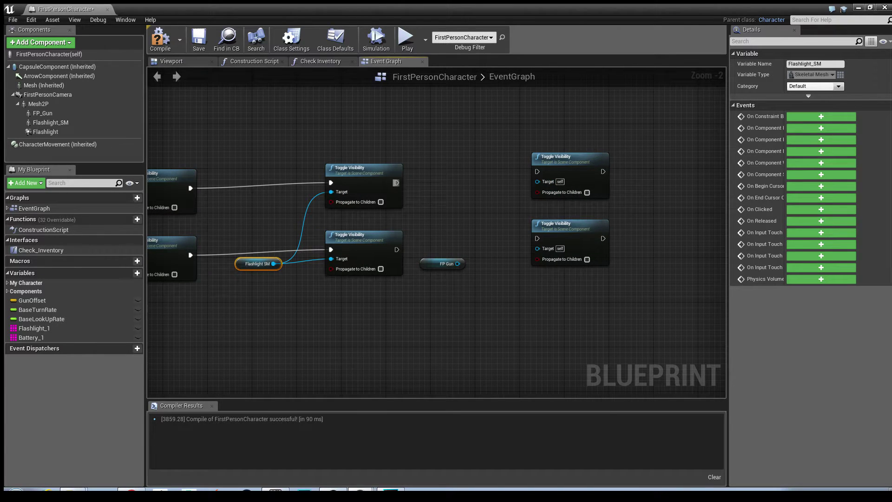
pyautogui.moveTo(396, 182); pyautogui.dragTo(537, 171)
pyautogui.moveTo(396, 250); pyautogui.dragTo(537, 239)
pyautogui.moveTo(457, 263); pyautogui.dragTo(537, 181)
pyautogui.moveTo(458, 263); pyautogui.dragTo(537, 249)
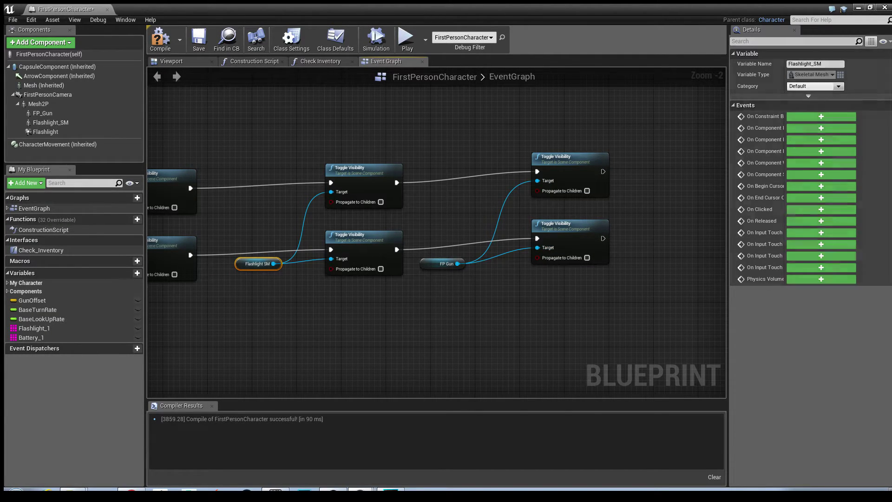
pyautogui.moveTo(441, 263); pyautogui.dragTo(454, 249)
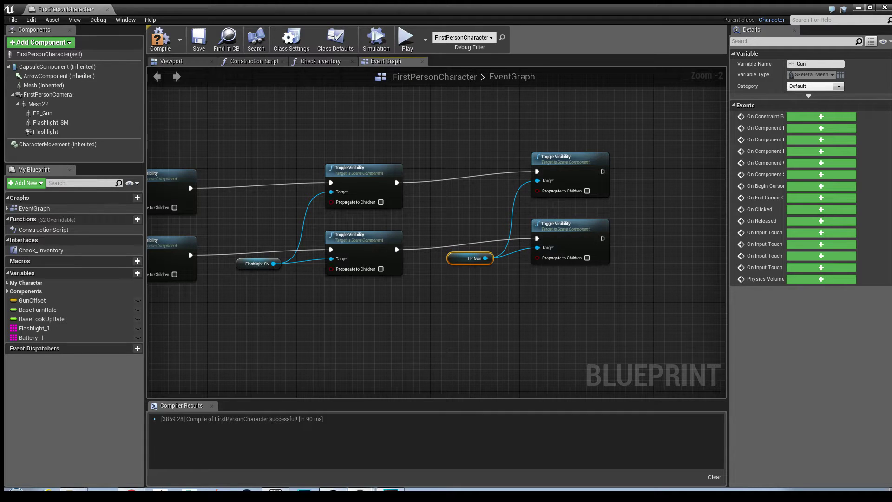
pyautogui.moveTo(445, 193); pyautogui.dragTo(527, 174, button='right')
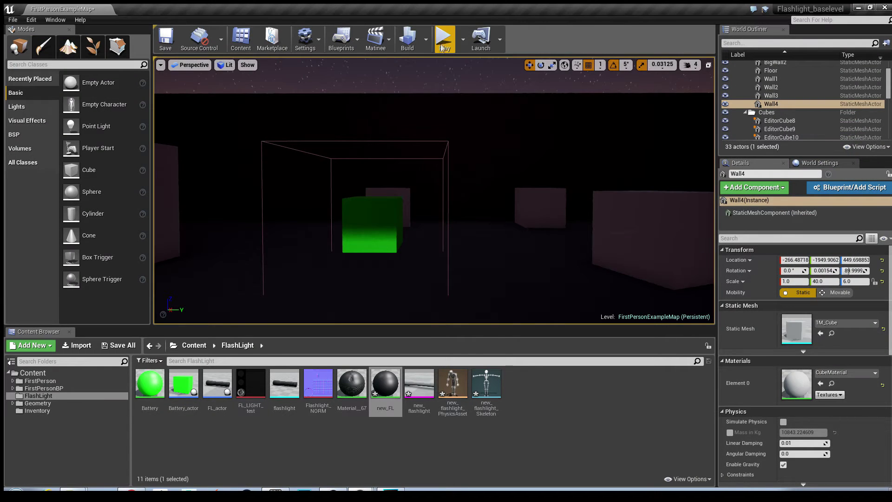
# - Play the level and try to toggle the flashlight before picking up any items
pyautogui.click(443, 37)
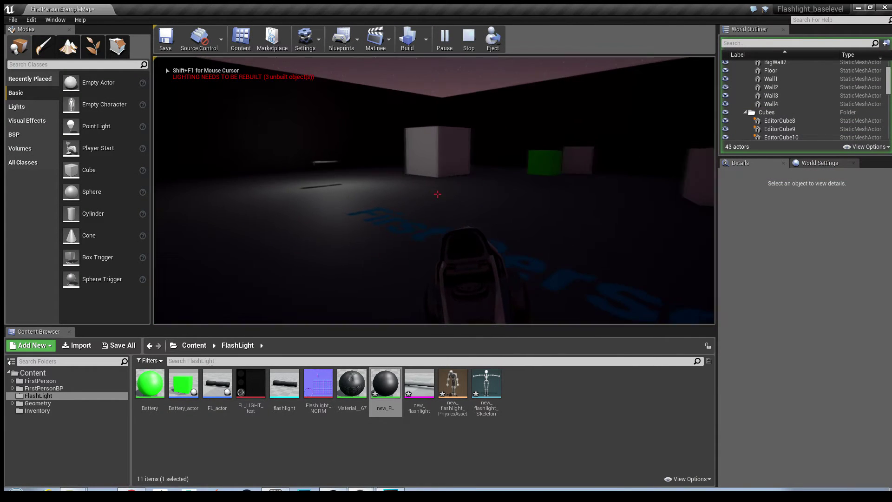
pyautogui.press('f')
pyautogui.press('f')
pyautogui.press('f')
pyautogui.press('f')
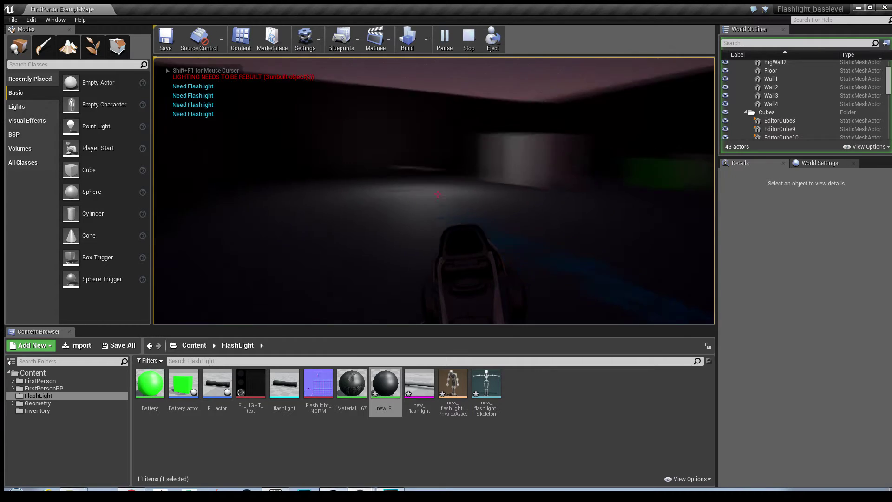
# - Walk over the flashlight to pick it up, and try toggling it without a battery
pyautogui.press('w')
pyautogui.press('w')
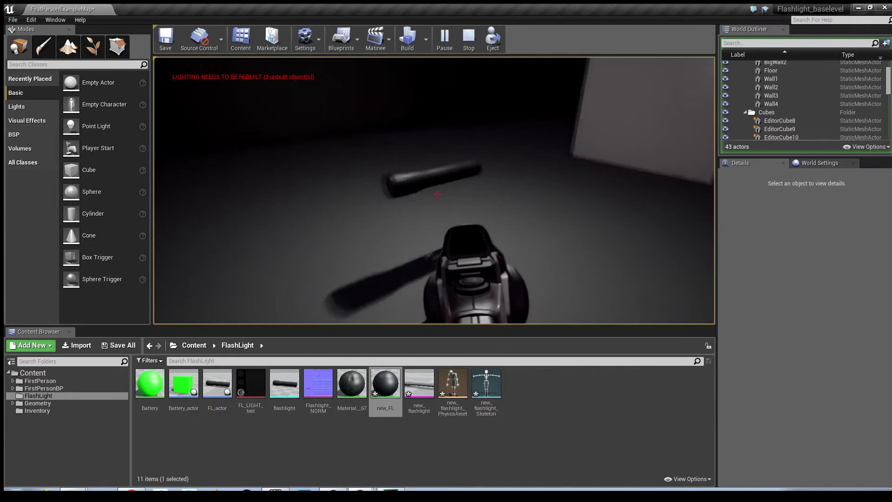
pyautogui.press('f')
pyautogui.press('f')
pyautogui.press('f')
# - Collect the green battery and switch the flashlight on in place of the gun
pyautogui.press('w')
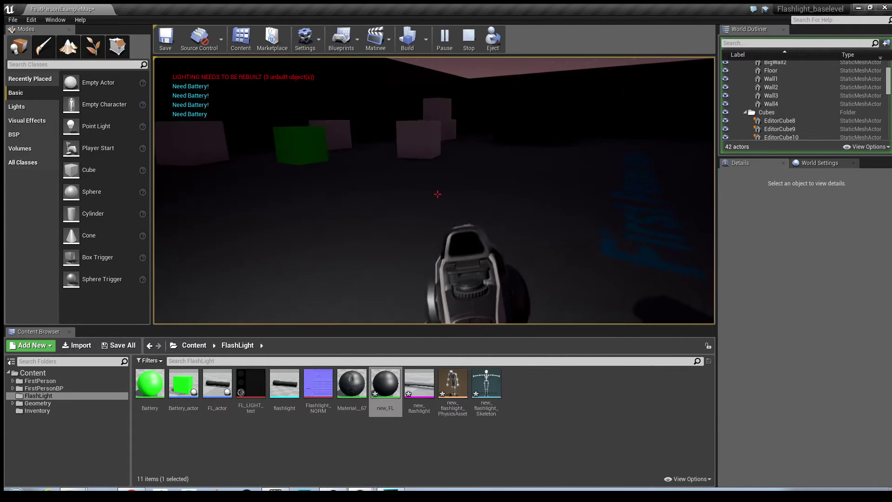
pyautogui.press('w')
pyautogui.press('f')
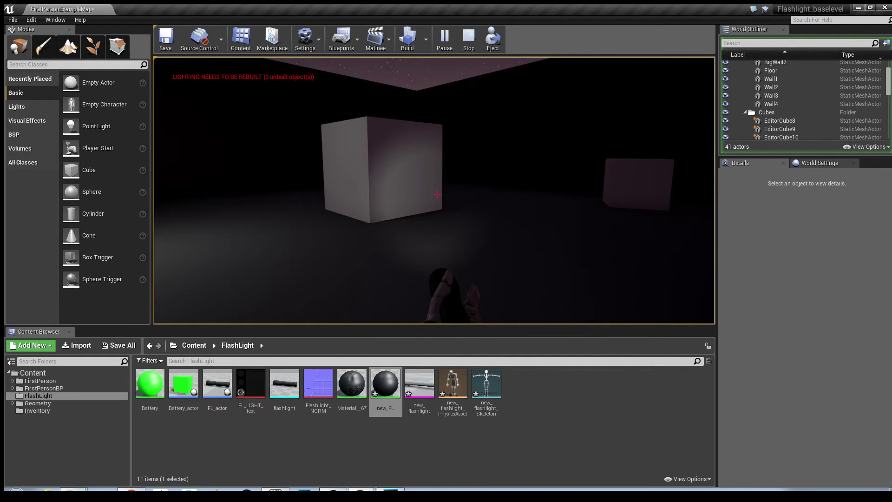
# - Shine the flashlight beam on the cubes, and toggle between the flashlight and the gun
pyautogui.press('w')
pyautogui.press('w')
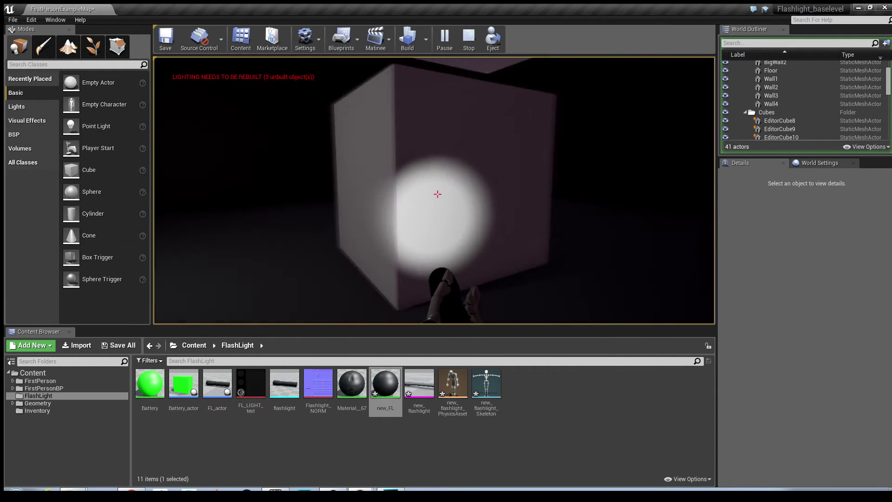
pyautogui.press('w')
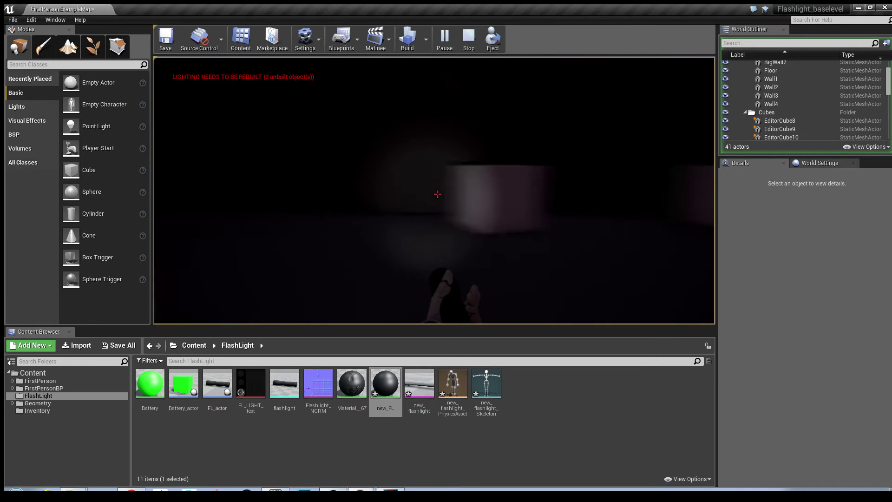
pyautogui.press('w')
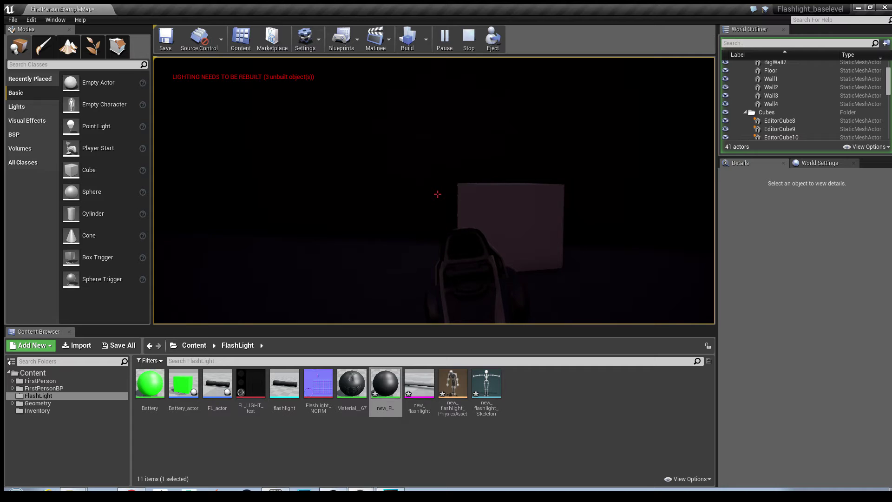
pyautogui.press('s')
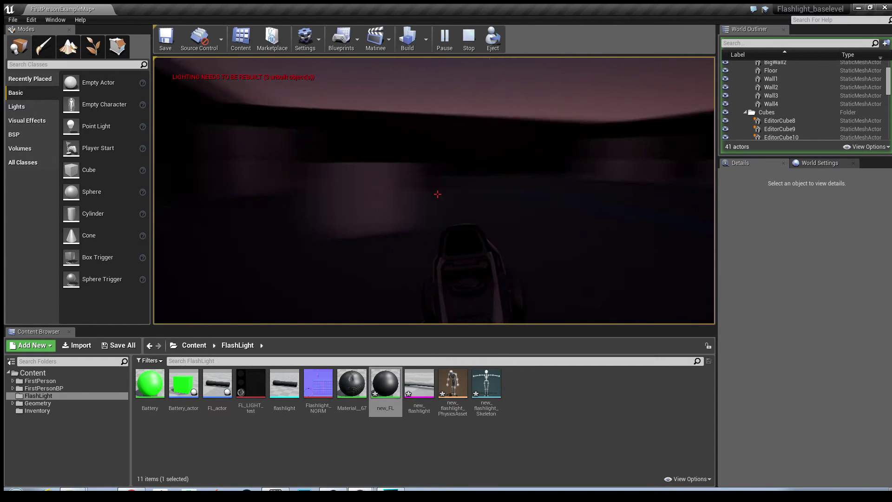
pyautogui.press('w')
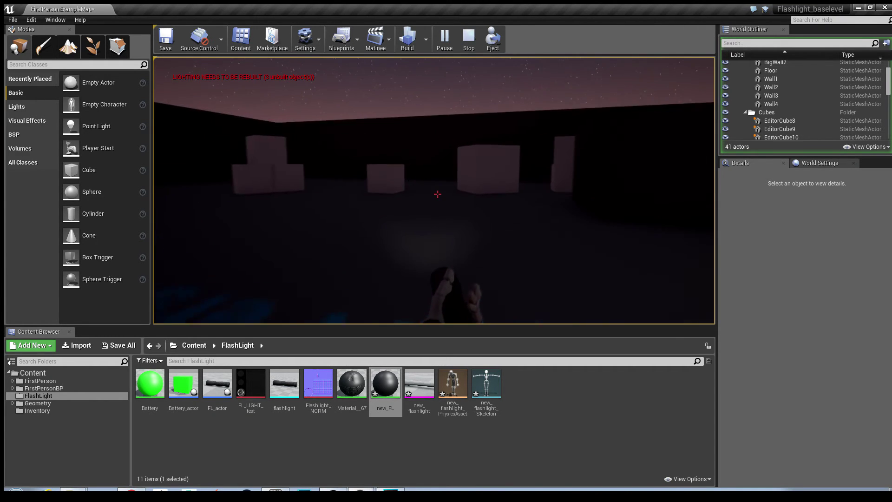
# - Walk around the level to check the beam on more cubes and walls, and end the play session
pyautogui.press('w')
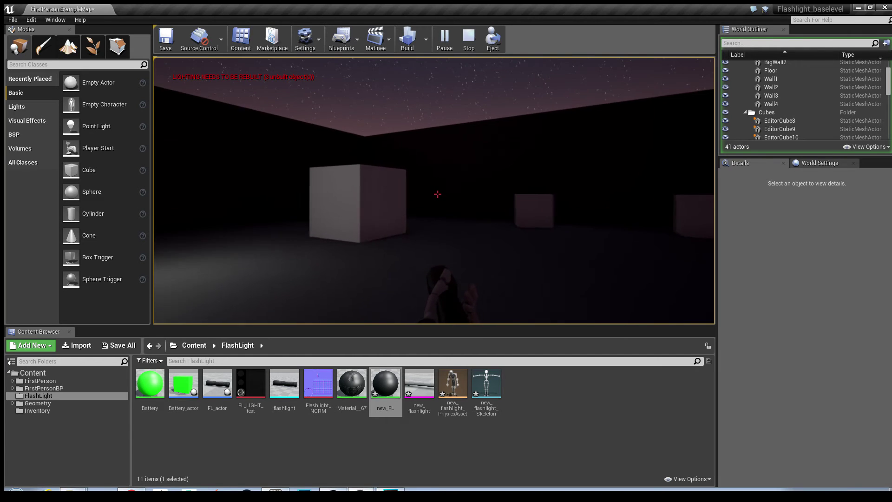
pyautogui.press('w')
pyautogui.press('s')
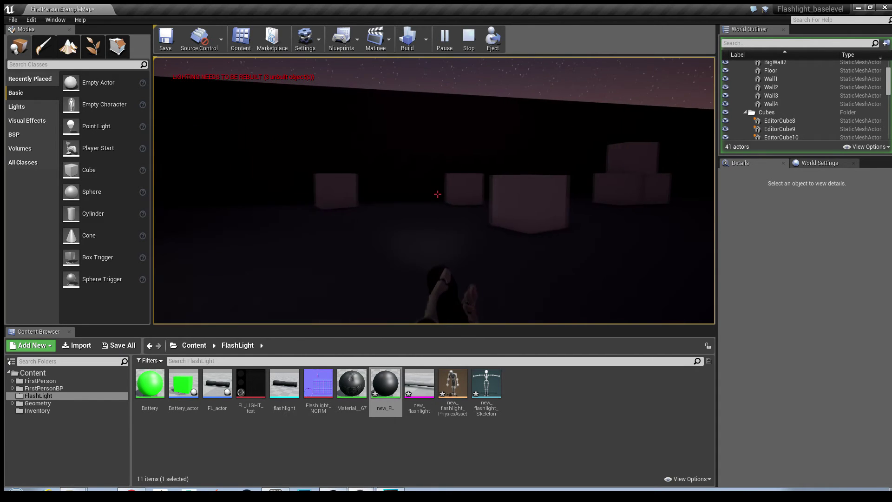
pyautogui.press('w')
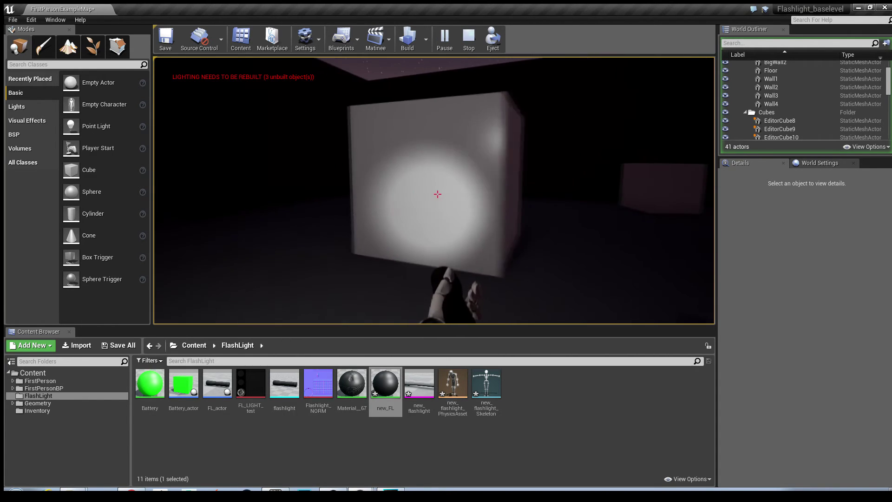
pyautogui.press('w')
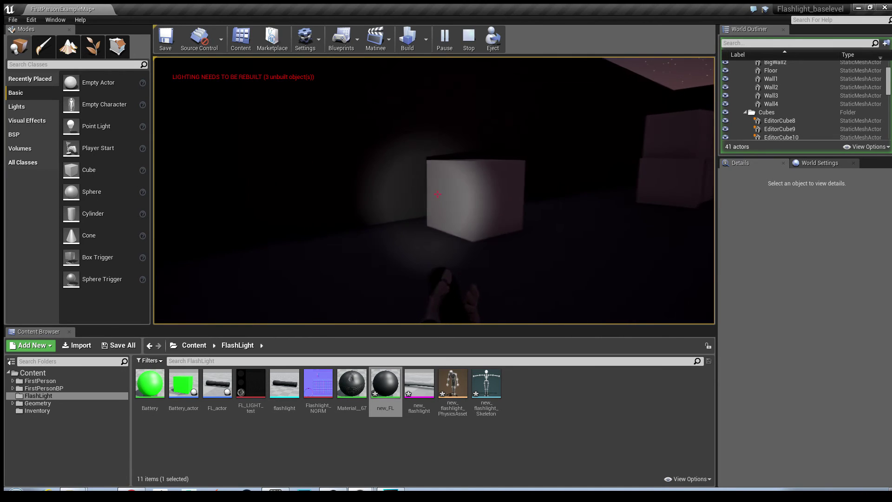
pyautogui.press('w')
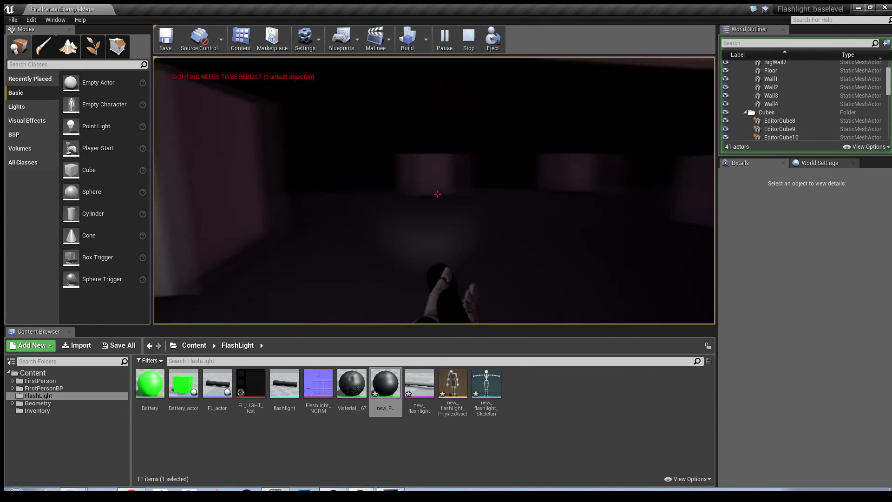
pyautogui.press('Escape')
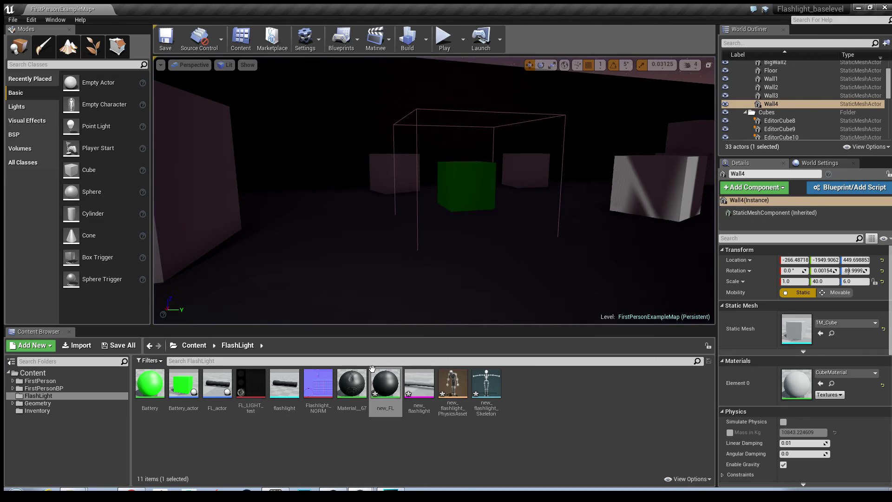